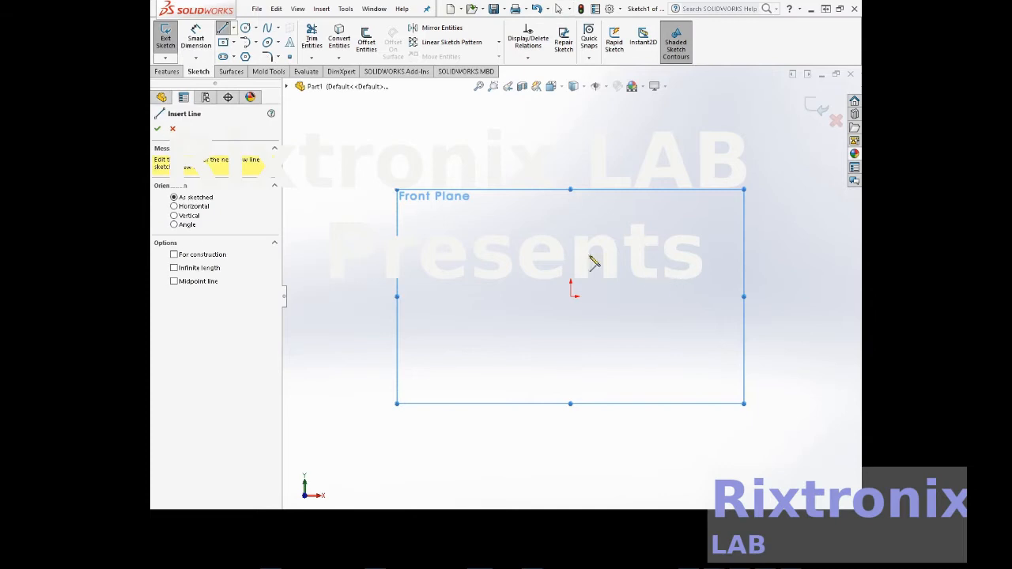
Step: Sketch a vertical line on the Front Plane running through the origin, extending further below it than above
left_click(572, 251)
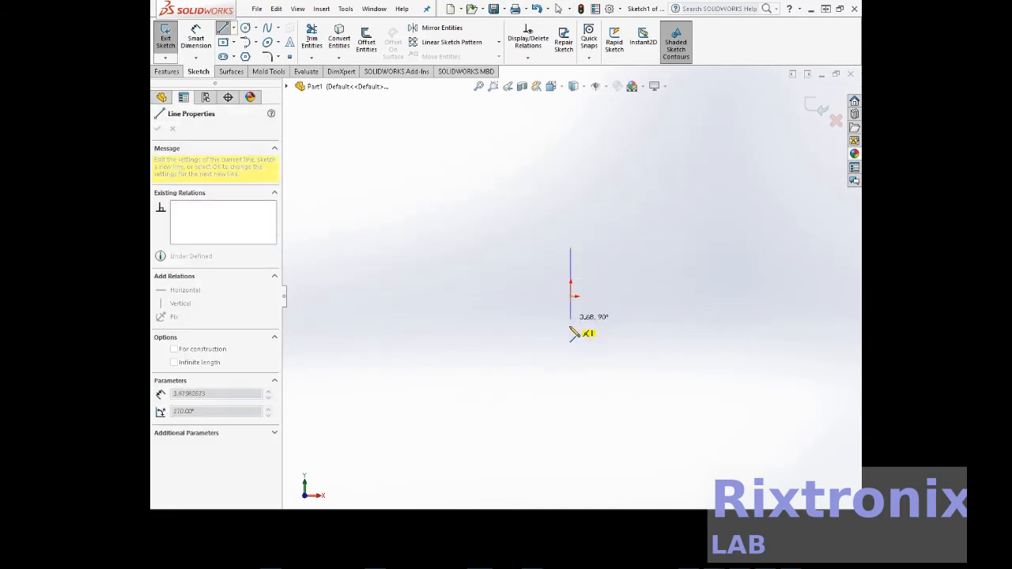
left_click(572, 373)
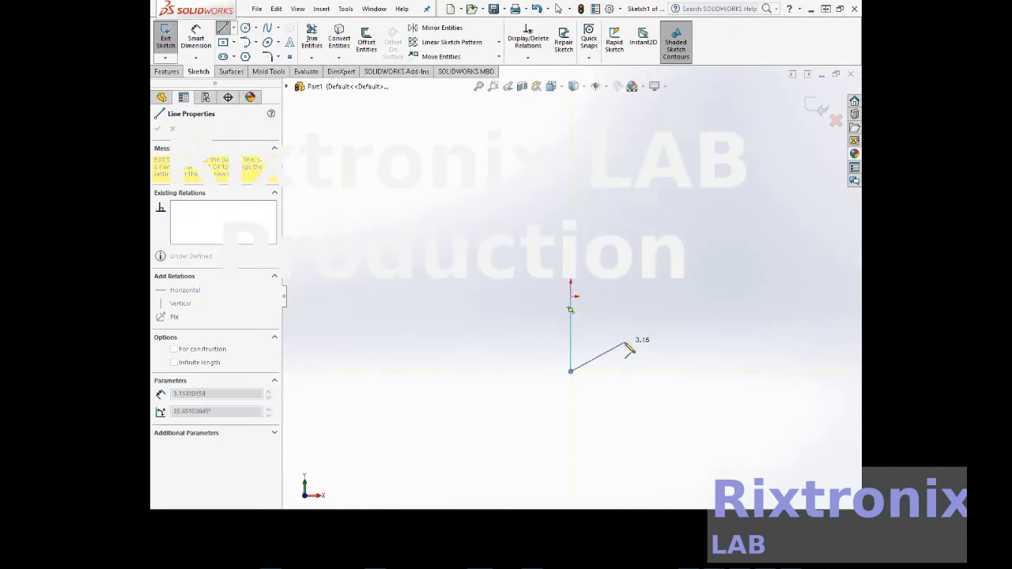
key("Escape")
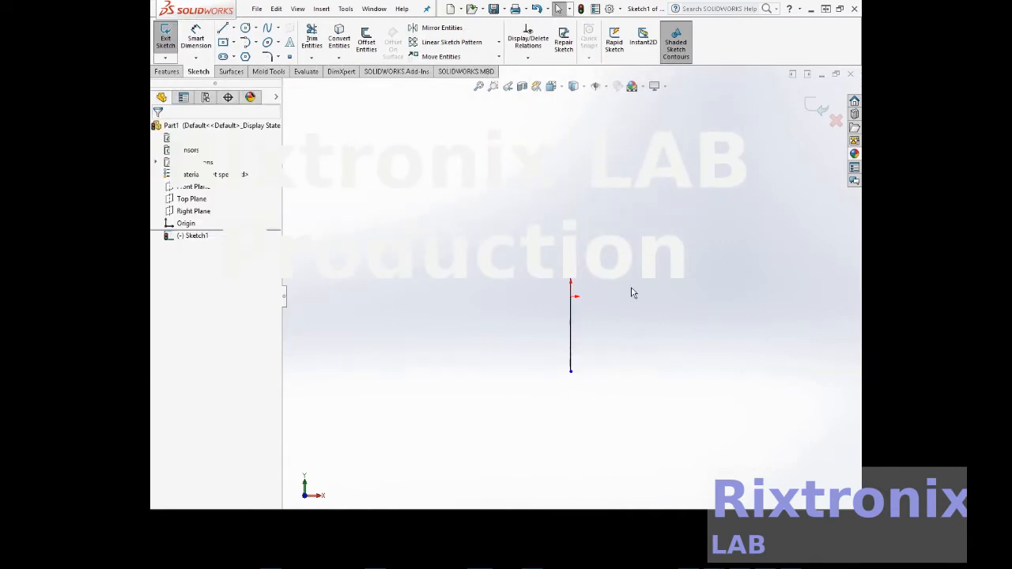
Step: Draw a five-point spline from the line's upper end, bulging outward in positive X and ending short of the line's lower end
left_click(267, 28)
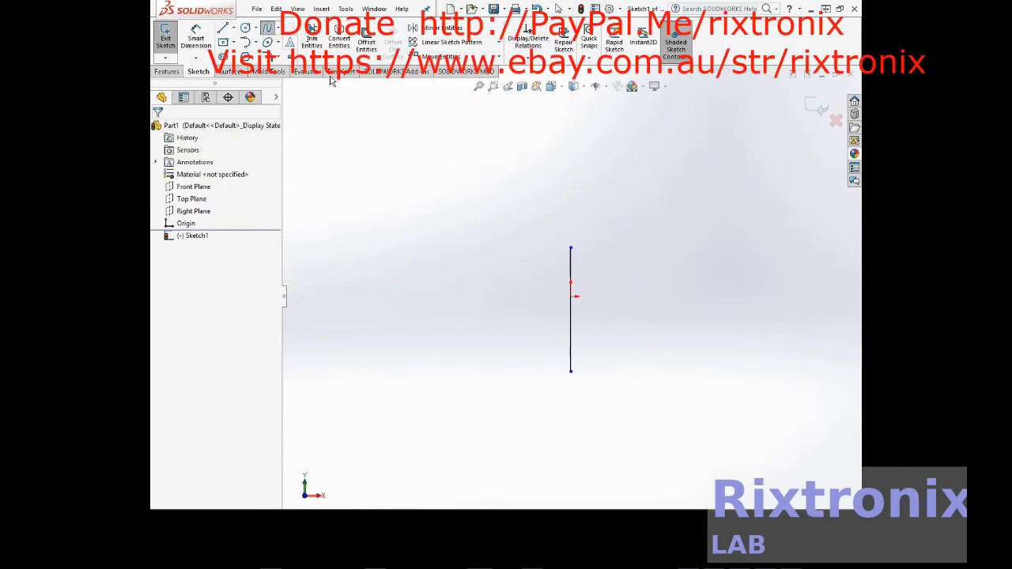
left_click(570, 248)
left_click(599, 226)
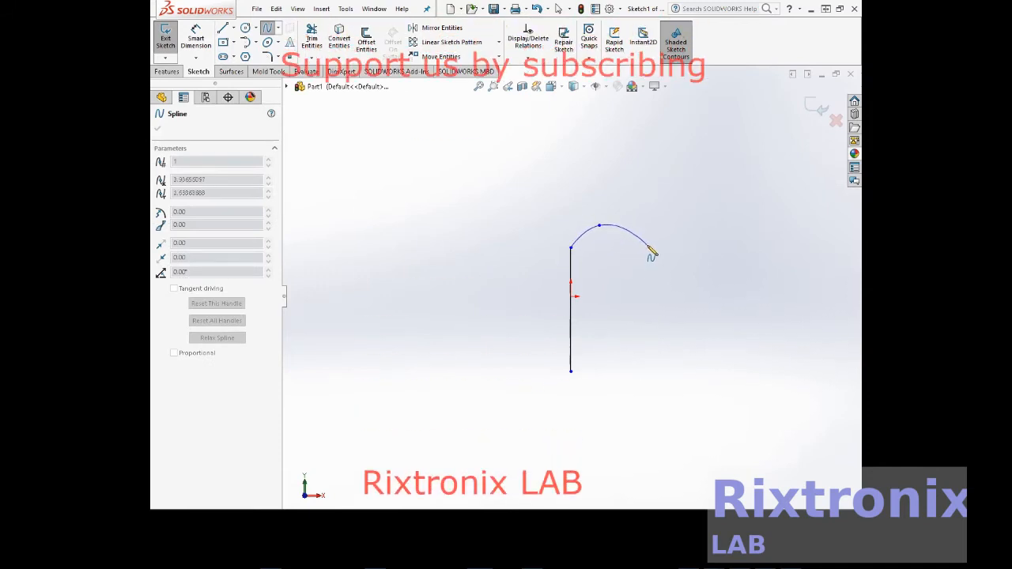
left_click(646, 252)
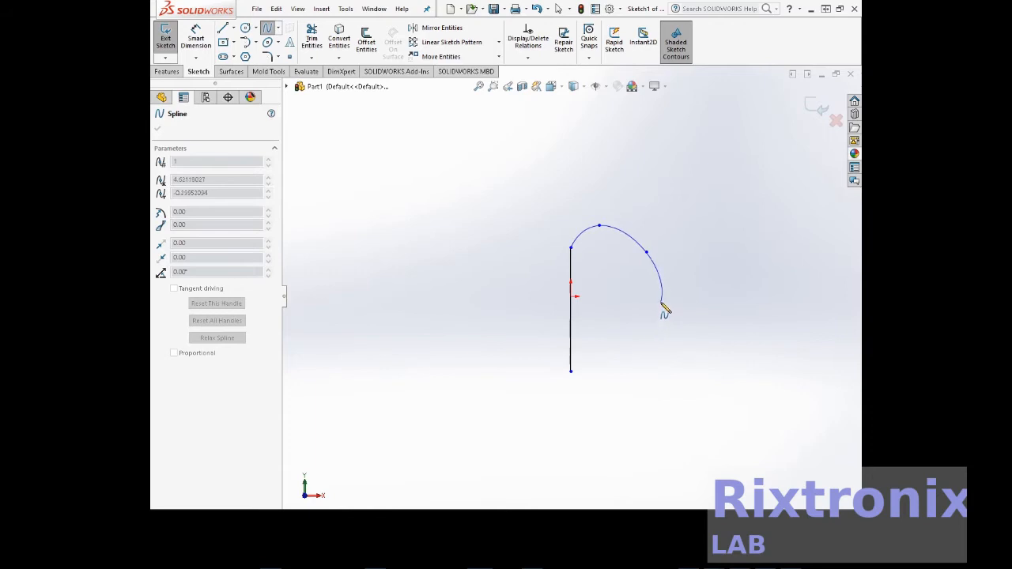
left_click(660, 294)
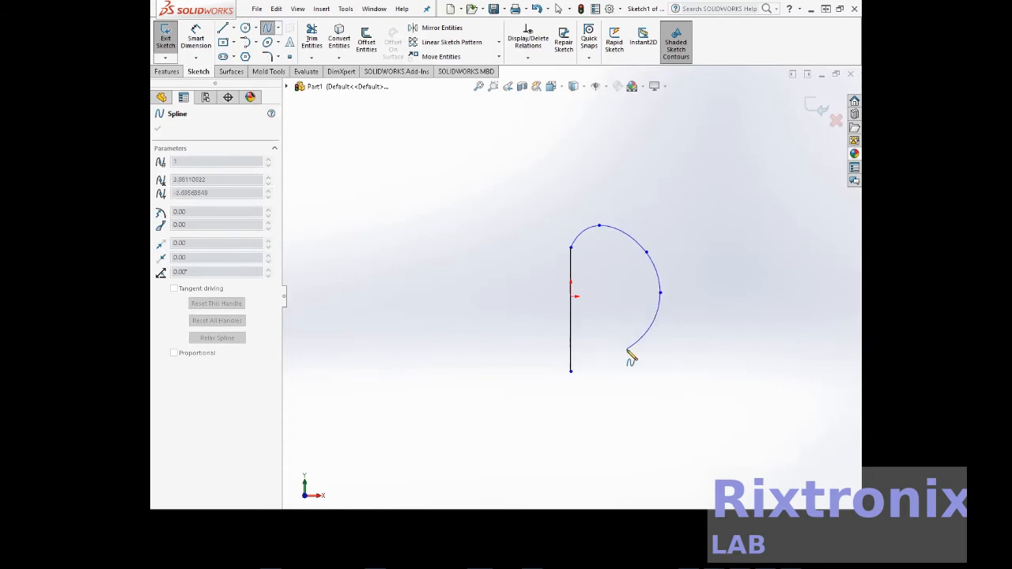
double_click(623, 356)
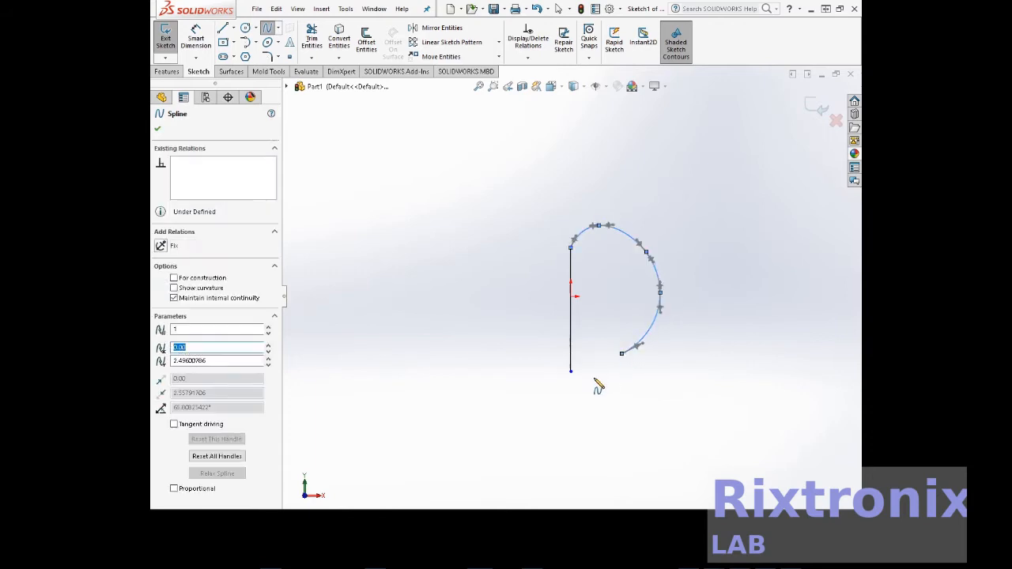
left_click(621, 354)
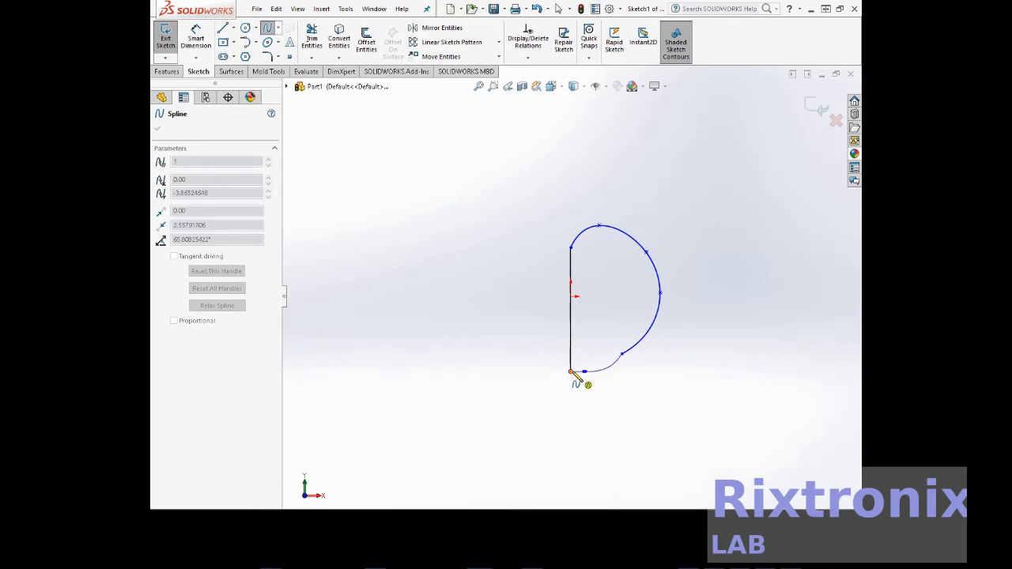
key("Escape")
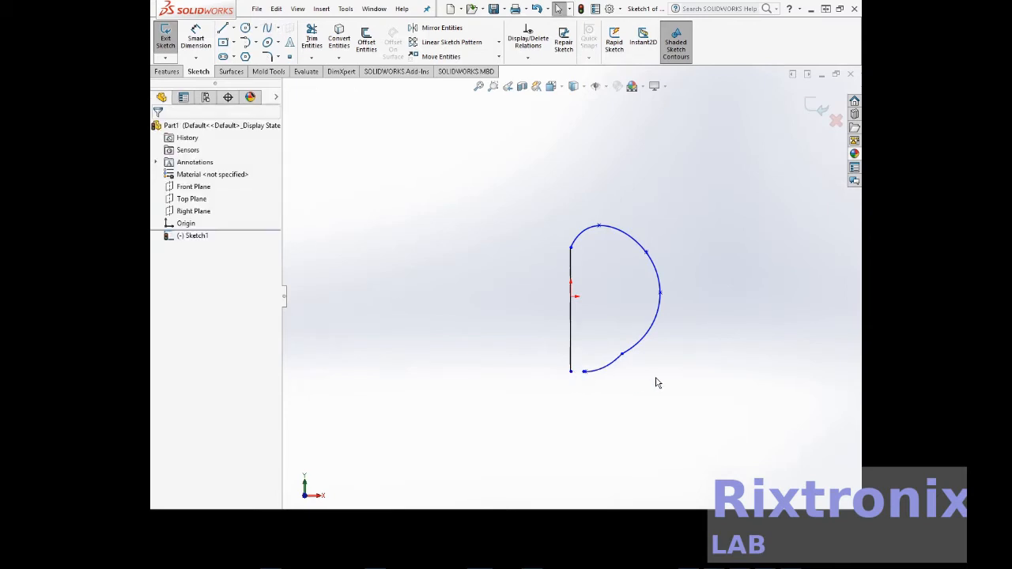
left_click(609, 371)
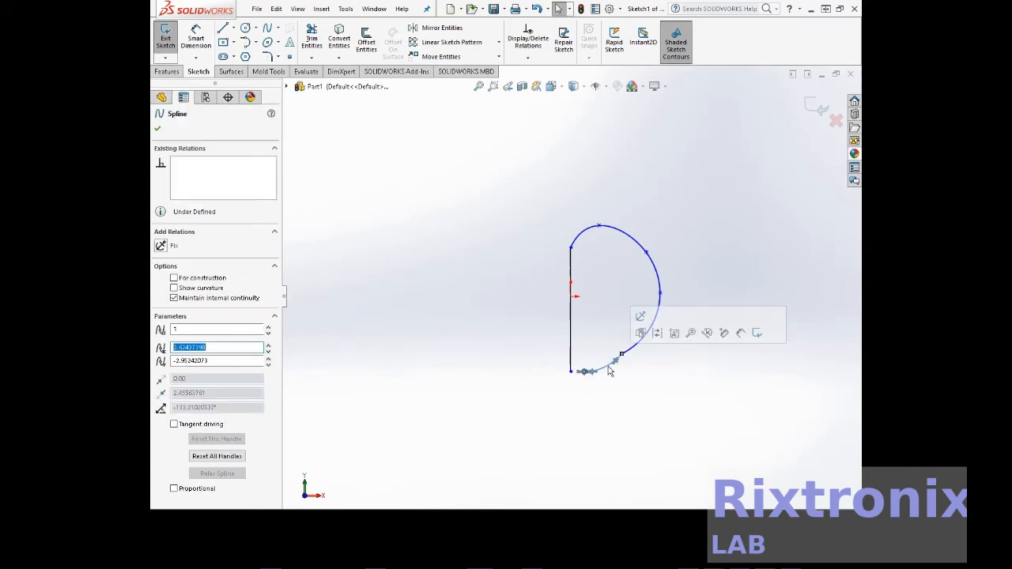
key("Escape")
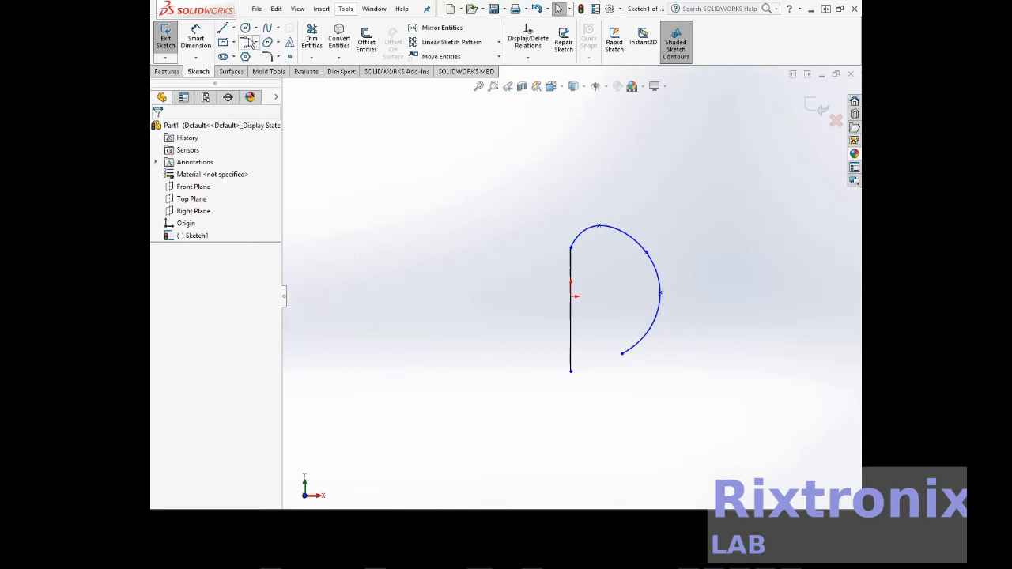
Step: Close the profile with a two-point spline from the curve's open end to the line's lower end and exit the sketch
left_click(268, 30)
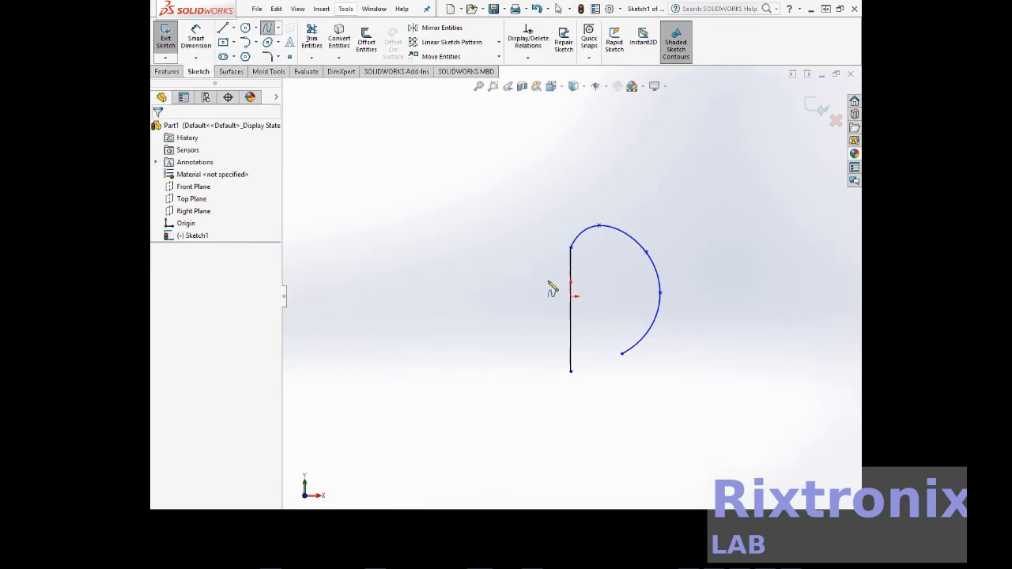
left_click(622, 353)
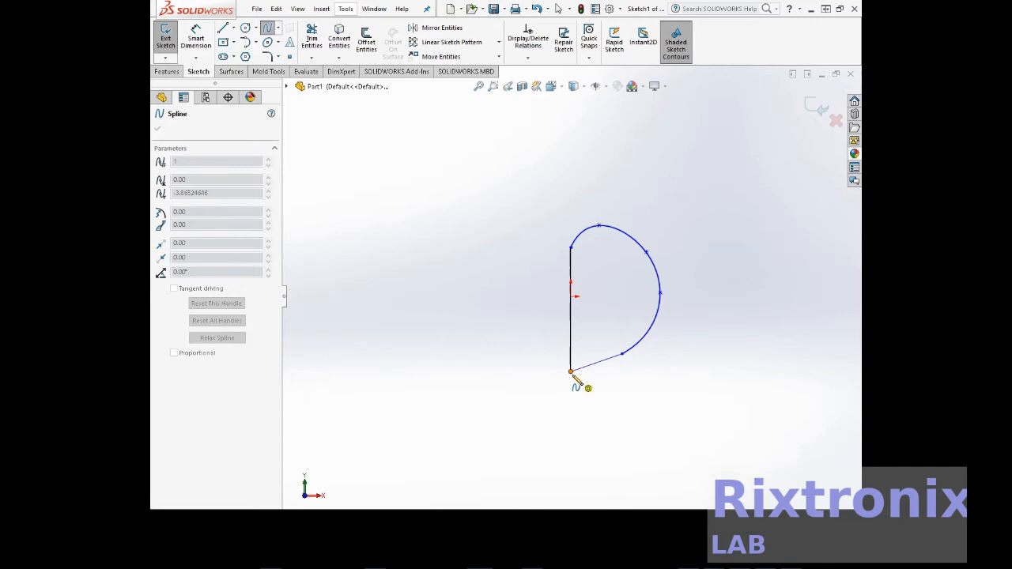
double_click(571, 371)
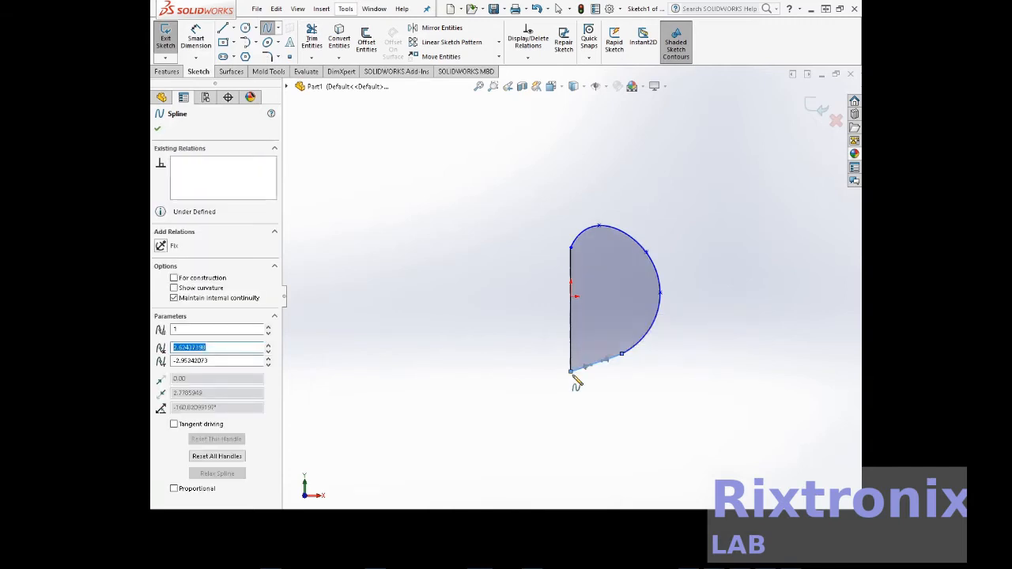
key("Escape")
key("Escape")
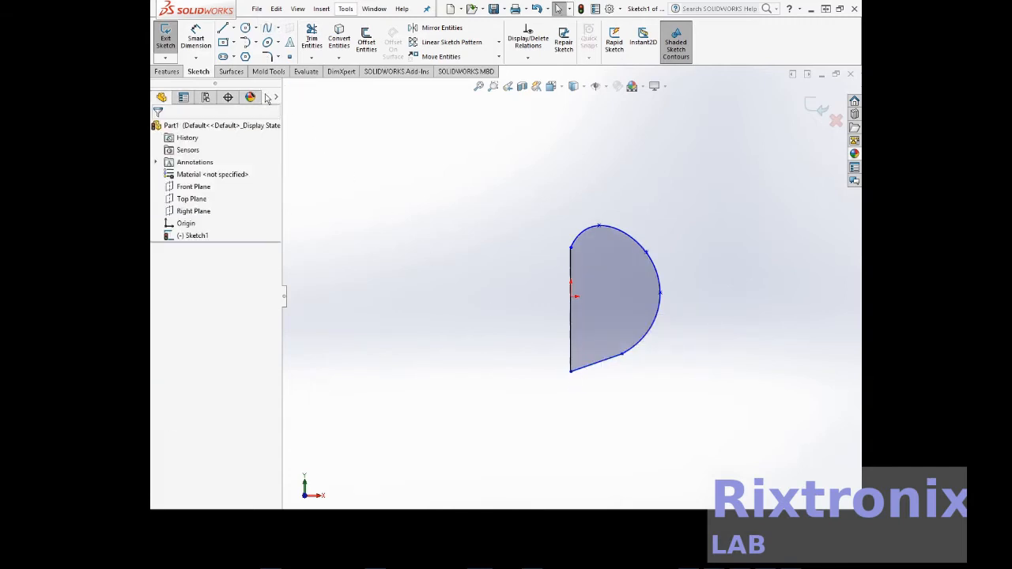
left_click(163, 45)
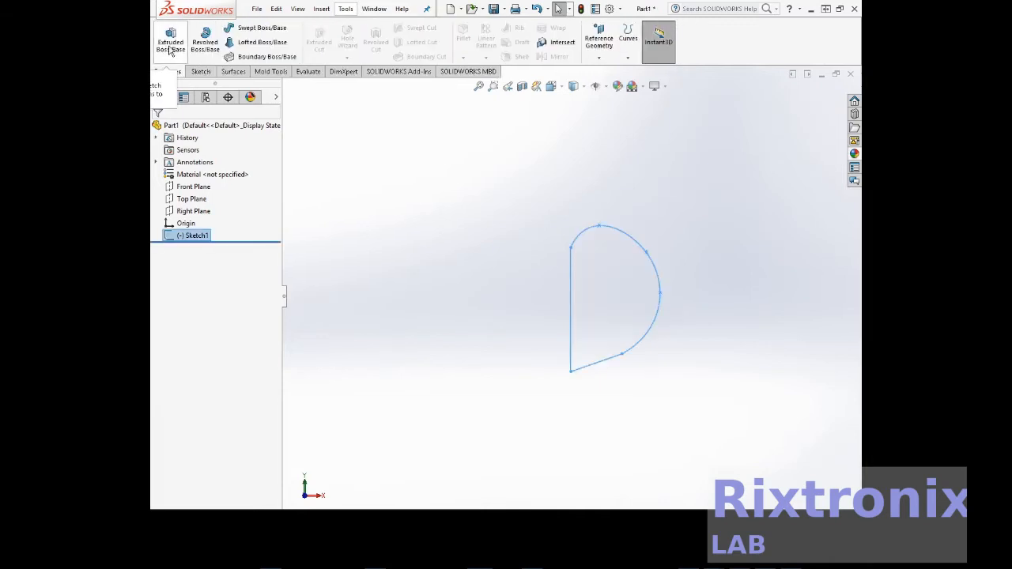
left_click(207, 236)
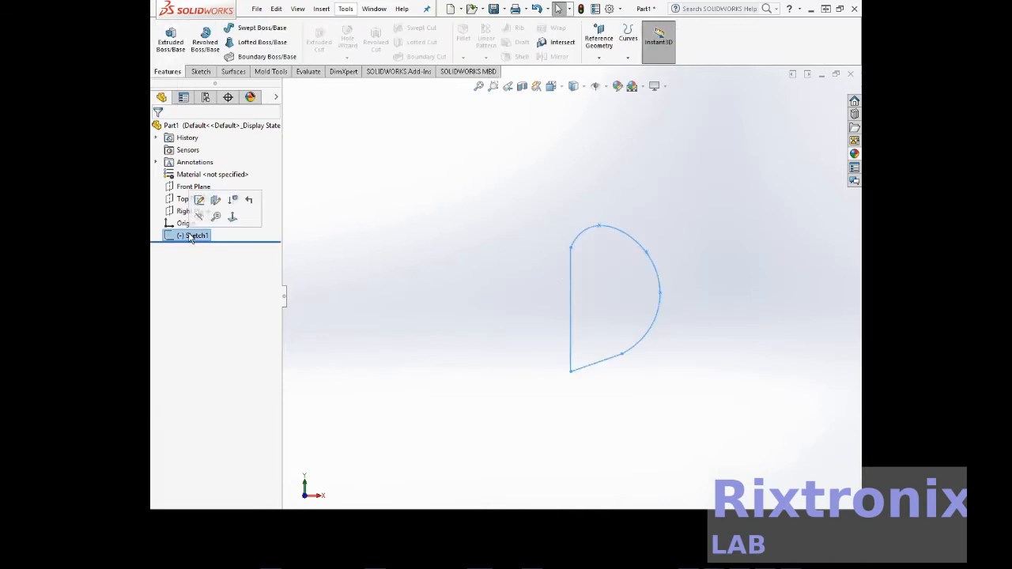
left_click(196, 236)
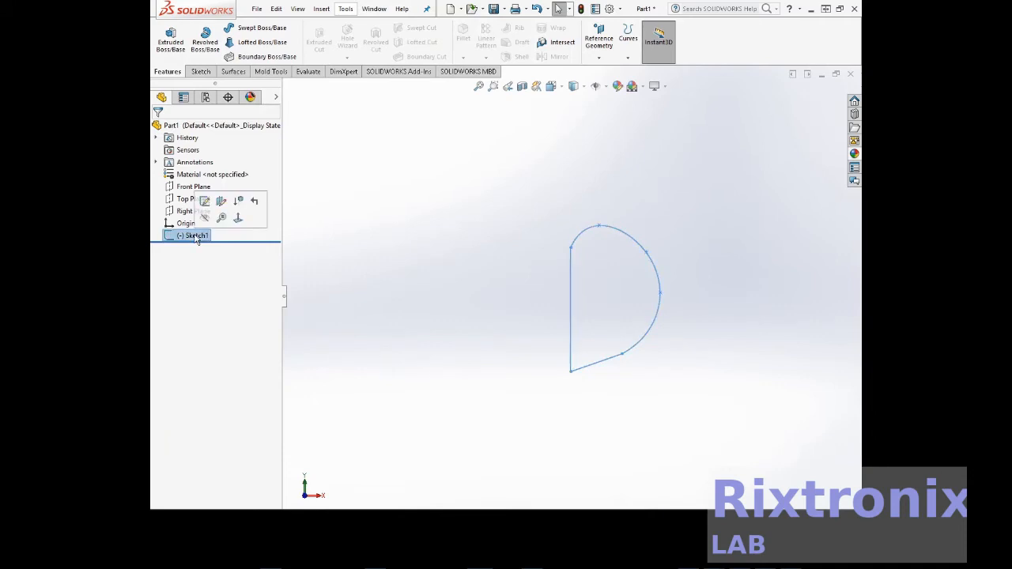
left_click(606, 289)
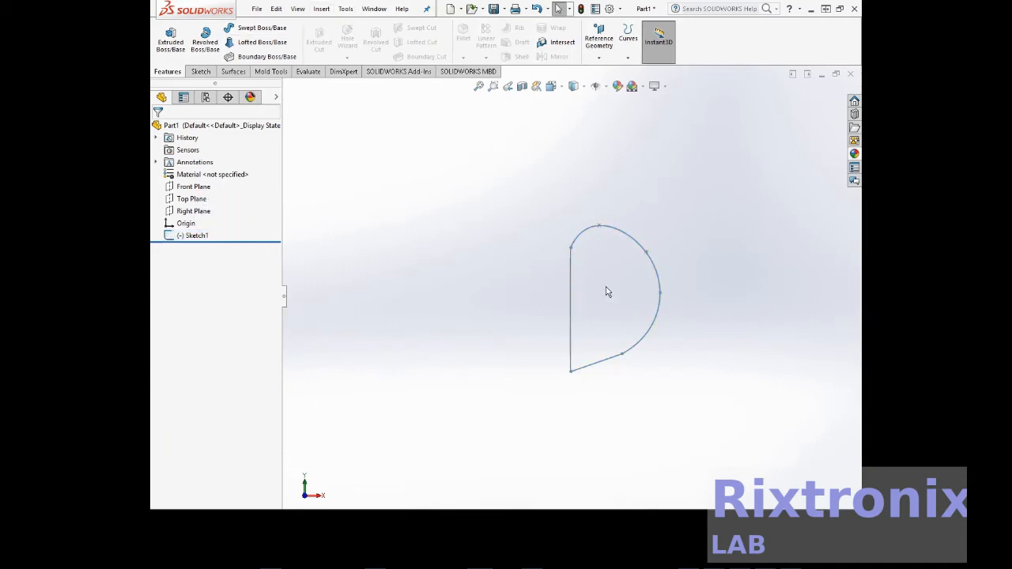
left_click(328, 12)
mouse_move(333, 76)
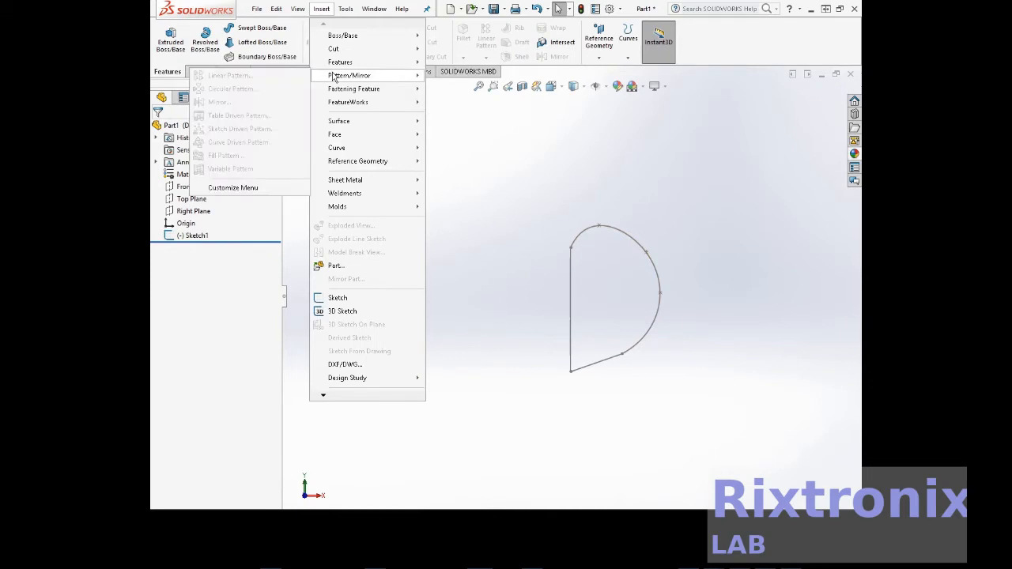
left_click(653, 149)
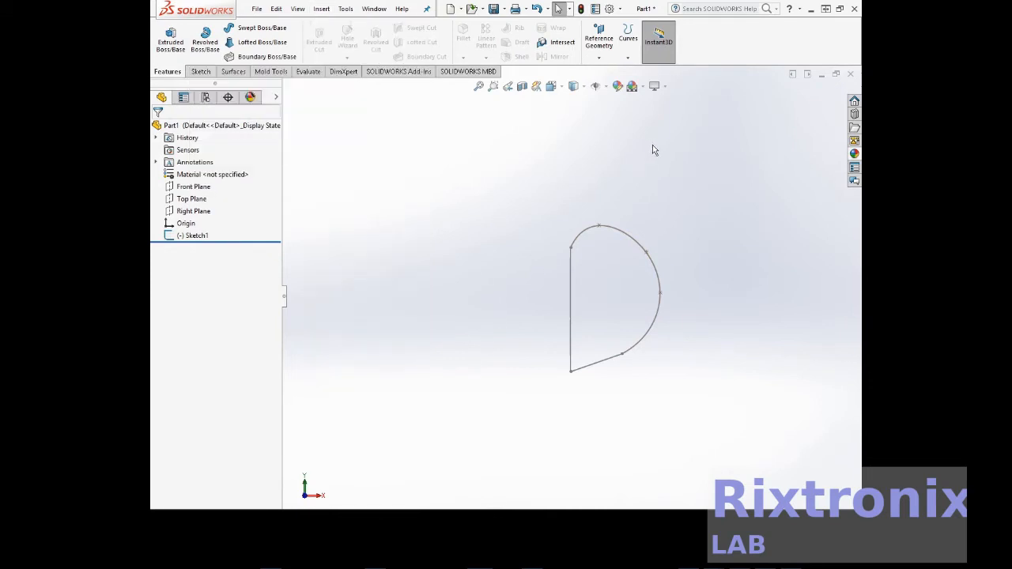
Step: Revolve the closed sketch profile 360 degrees about its straight vertical line with a Blind end condition
left_click(644, 254)
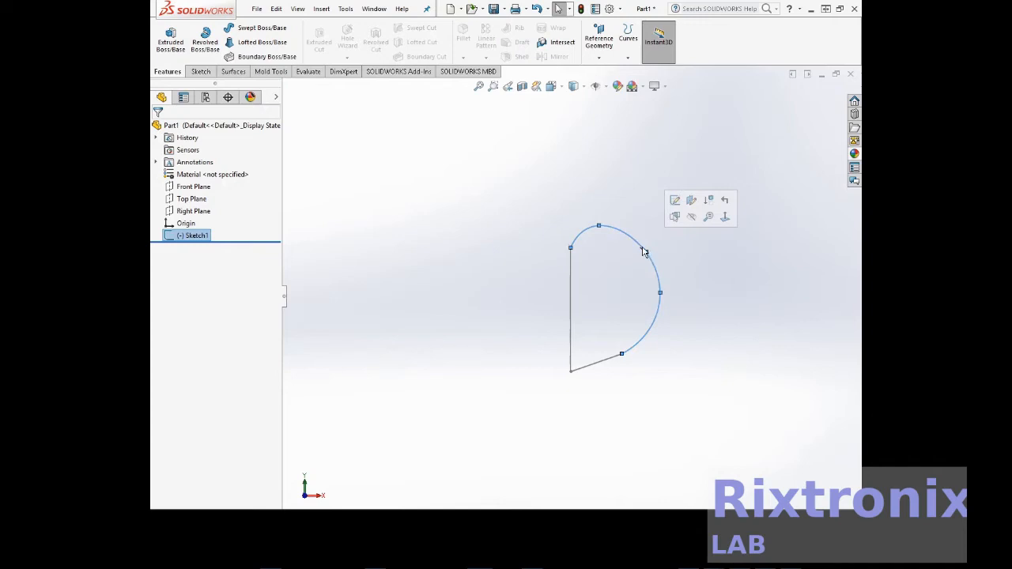
left_click(617, 245)
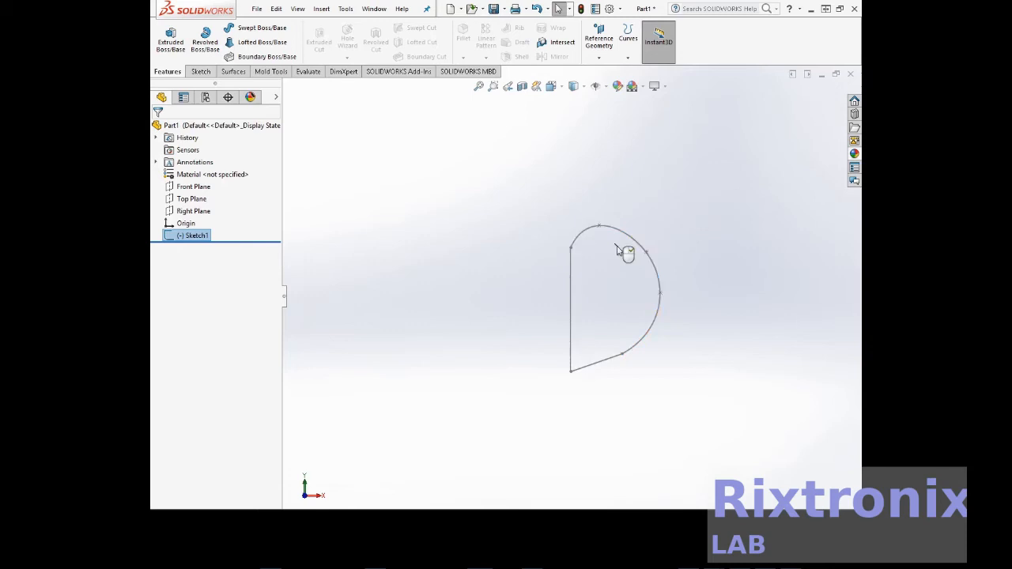
right_click(618, 250)
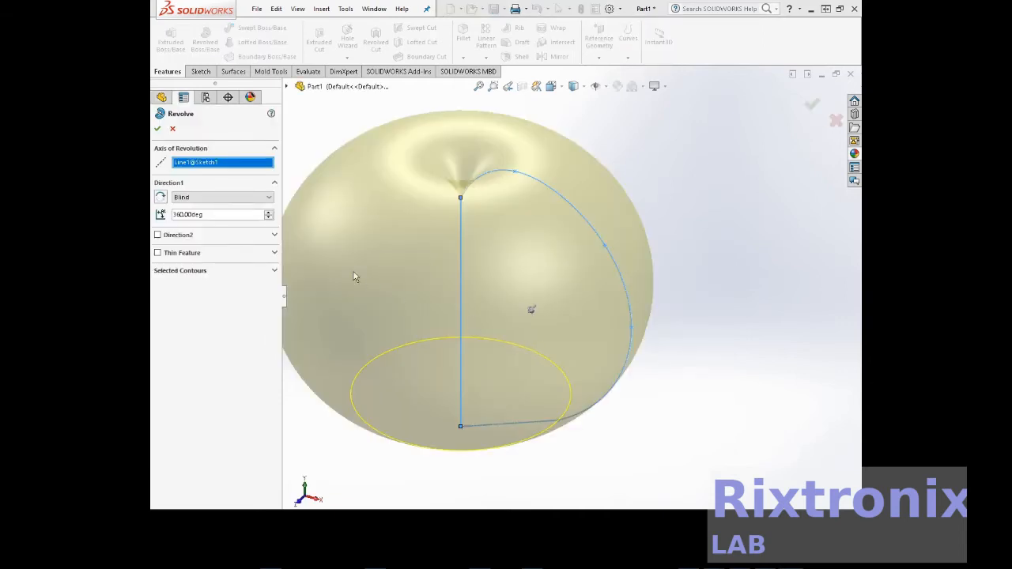
left_click(157, 128)
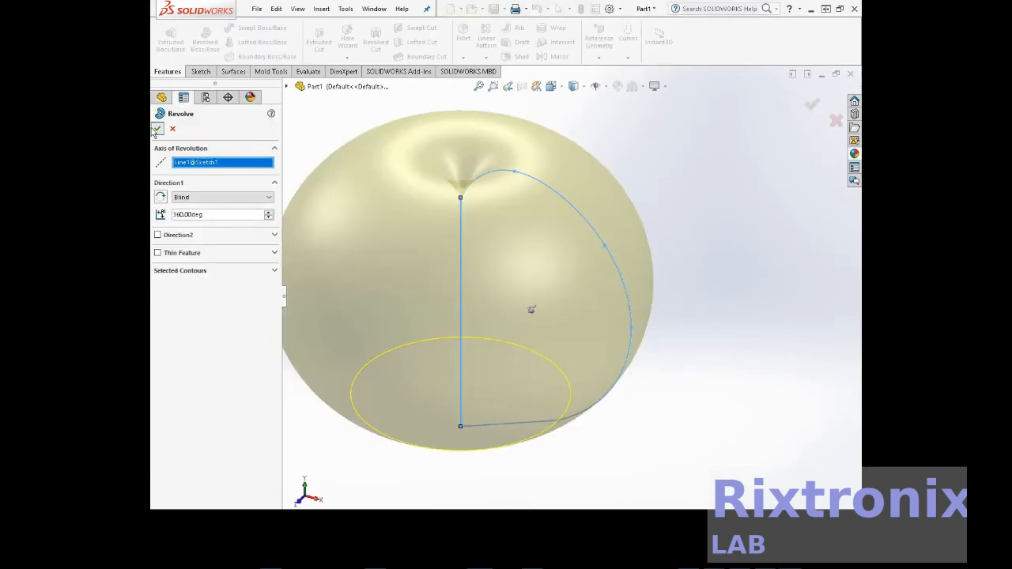
Step: Undo the revolve of the sketch profile
right_click(712, 252)
mouse_move(755, 277)
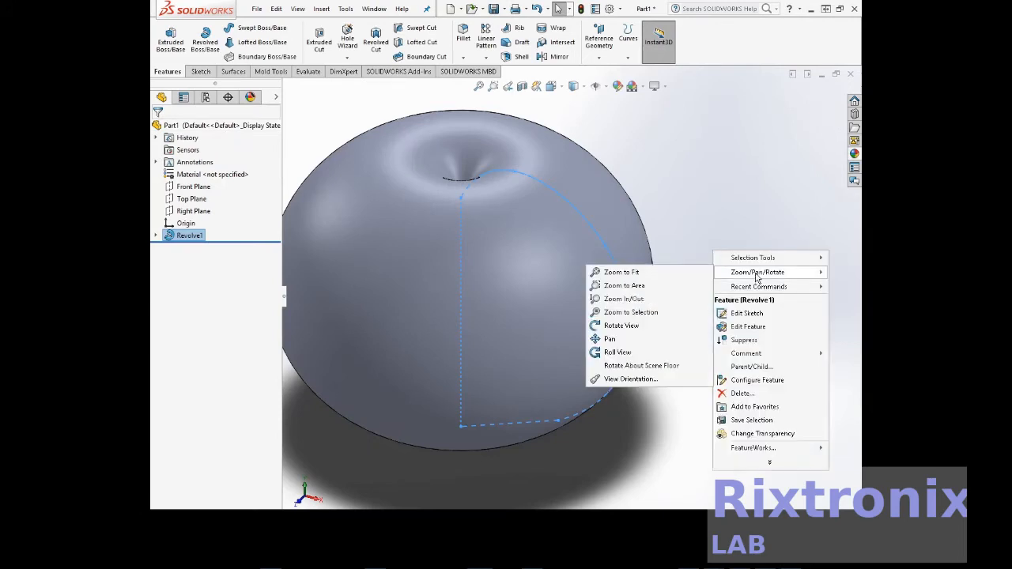
left_click(632, 326)
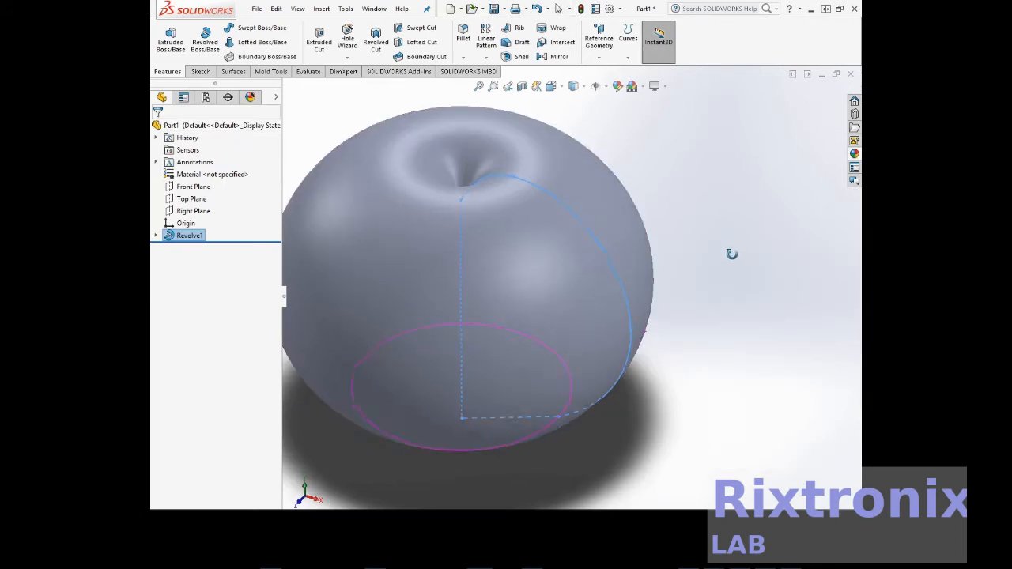
left_click_drag(732, 245, 695, 385)
left_click_drag(776, 229, 736, 271)
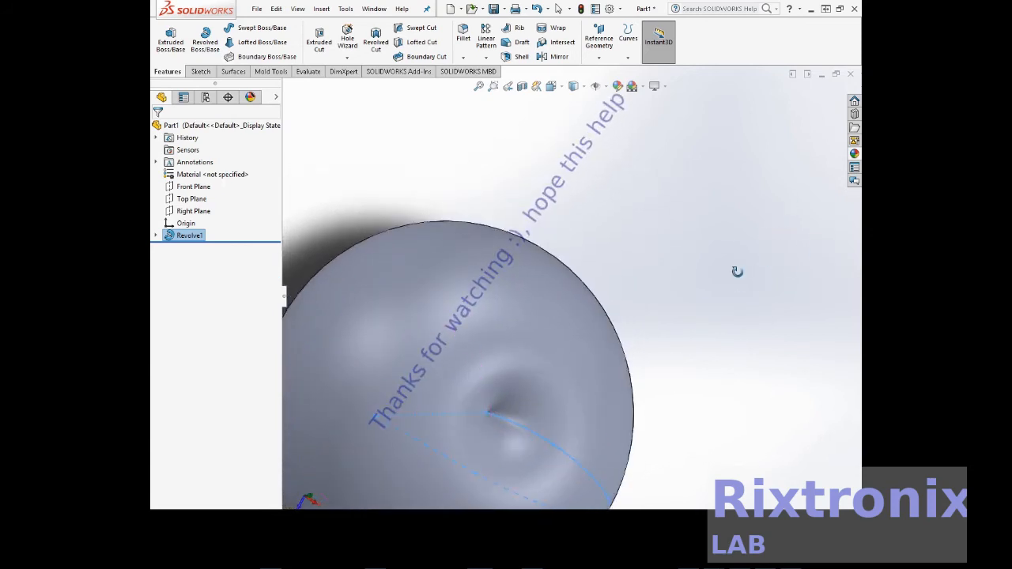
key("ctrl+z")
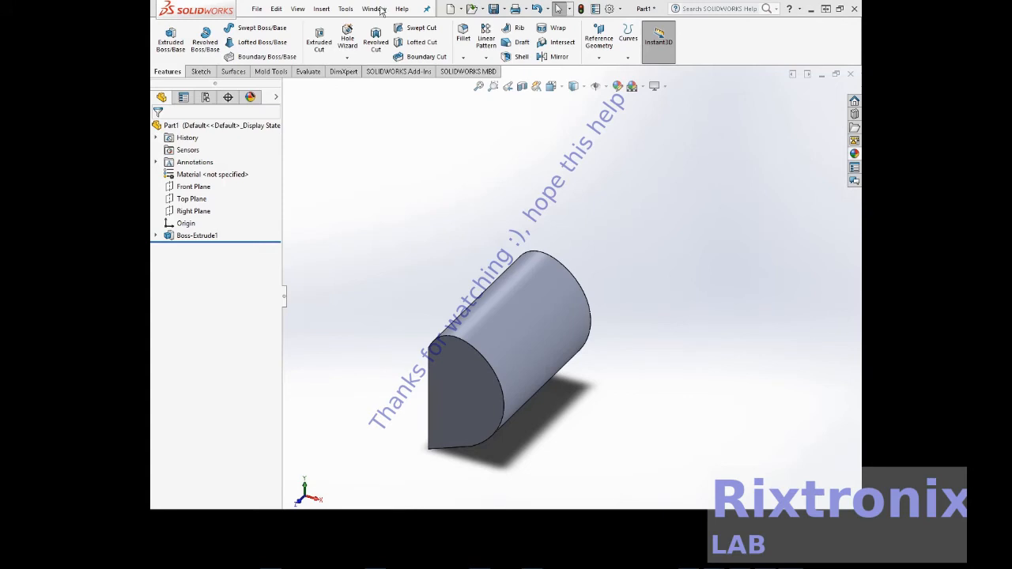
Step: Make one copy of the extruded body with Move/Copy Body, translating it about -7.78 cm in X
left_click(321, 9)
mouse_move(338, 61)
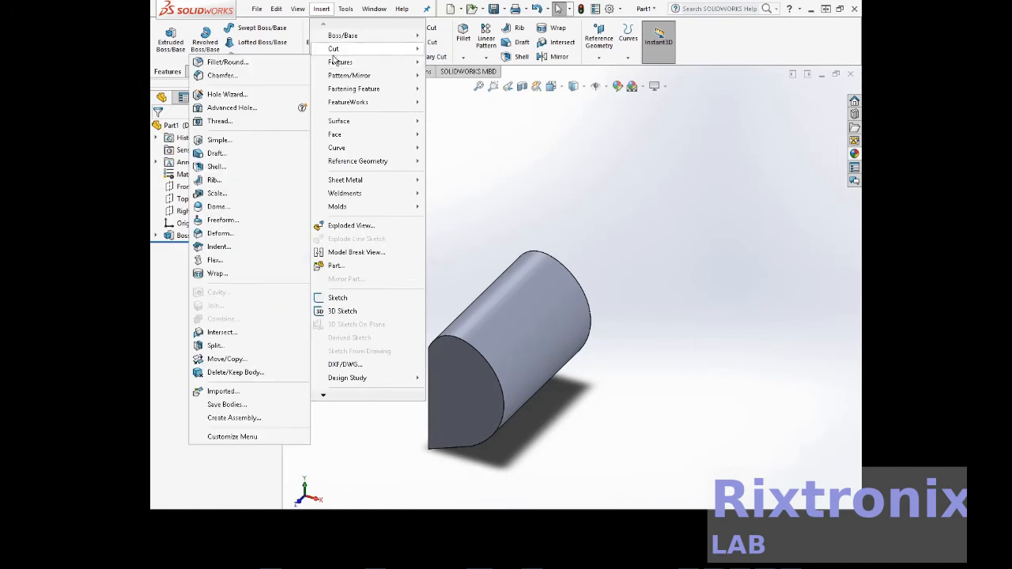
left_click(467, 350)
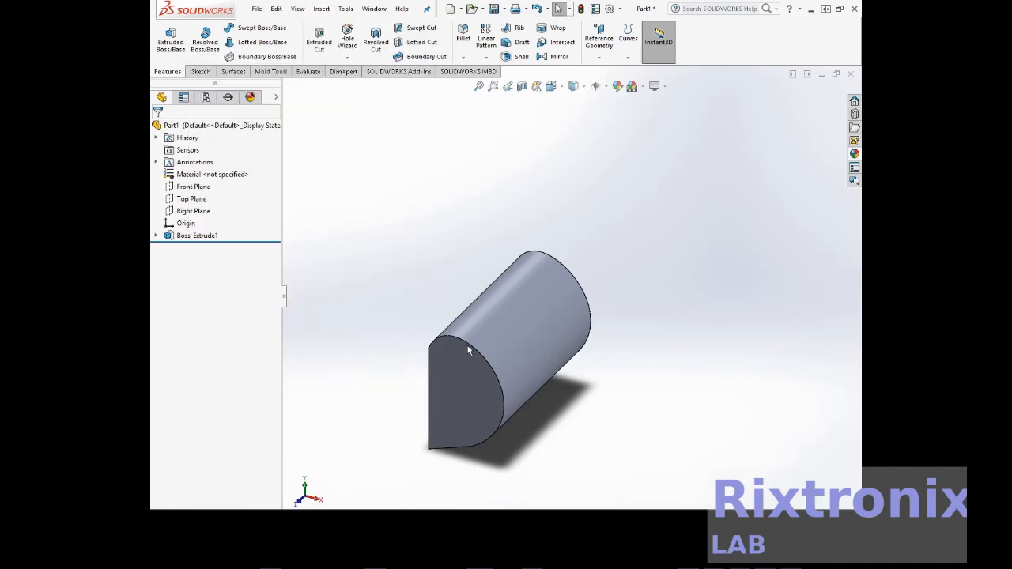
left_click(519, 349)
left_click(176, 187)
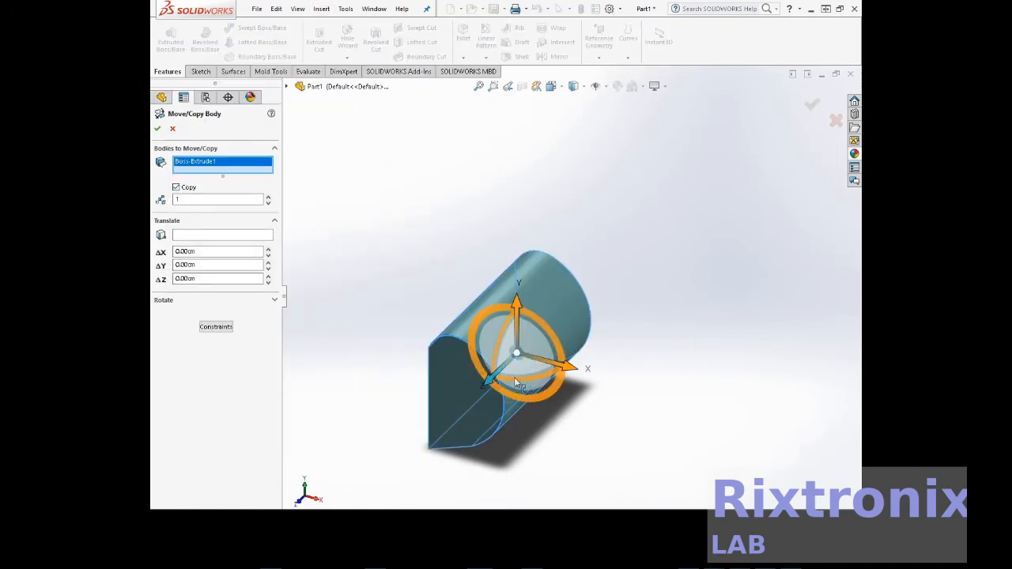
left_click_drag(557, 366, 436, 353)
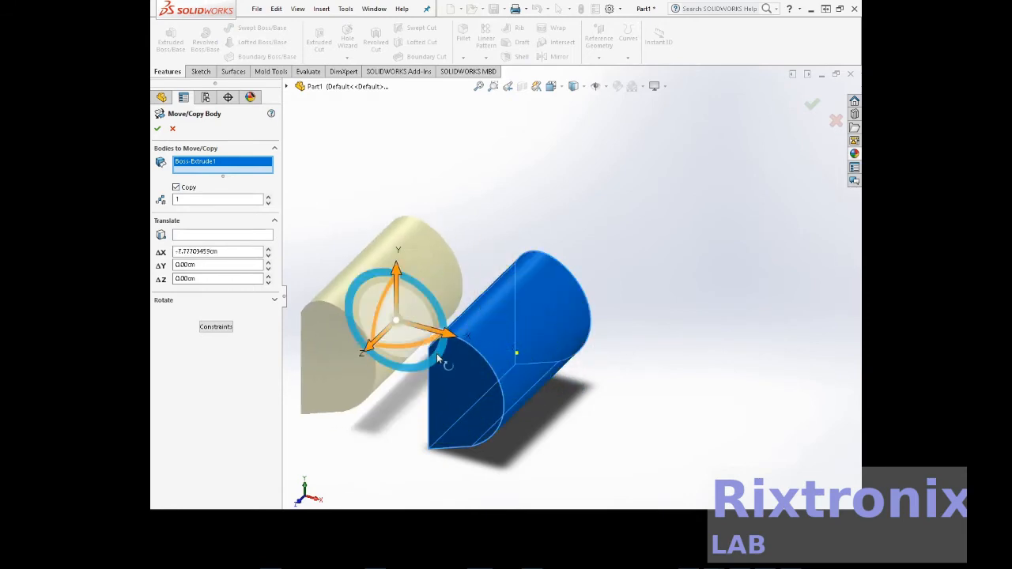
left_click(157, 128)
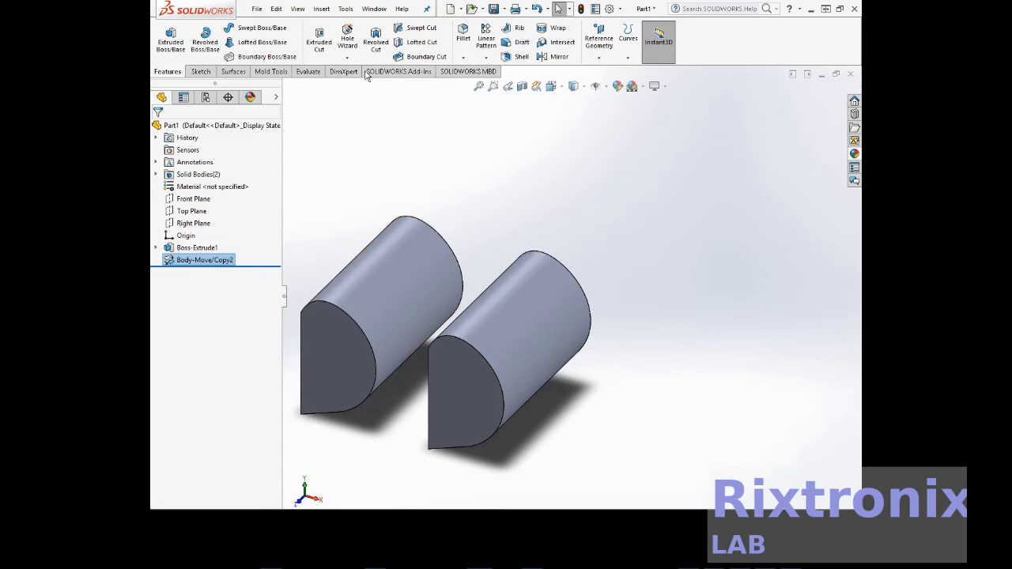
Step: Rotate the copied body 180 degrees about the Y axis with Move/Copy Body, without making another copy
left_click(321, 9)
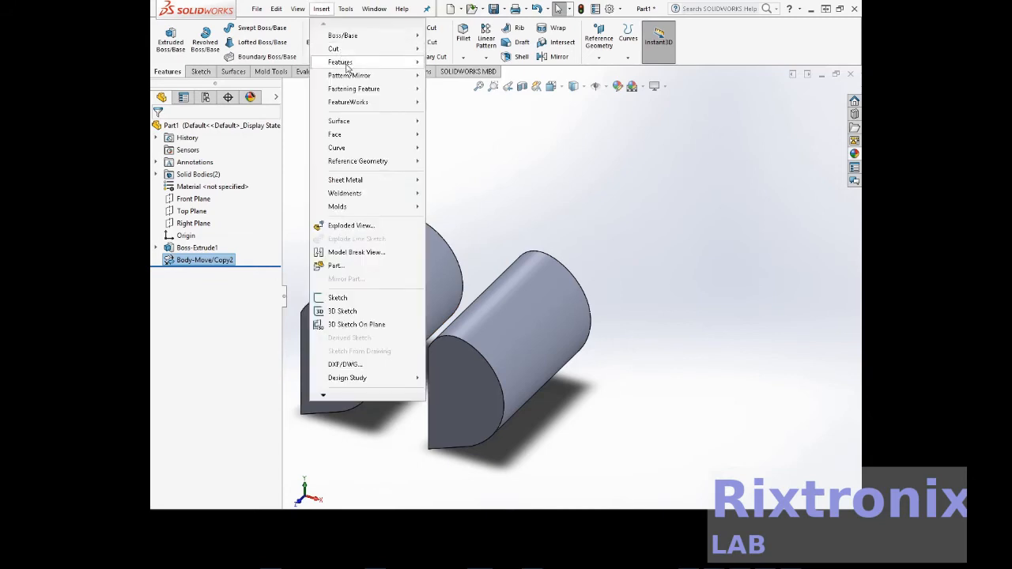
mouse_move(342, 67)
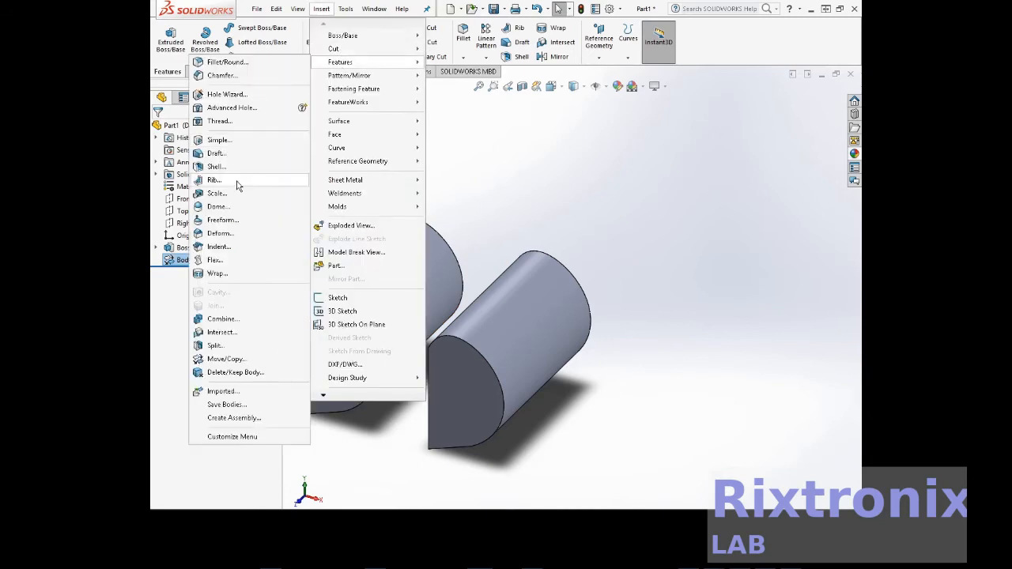
left_click(229, 359)
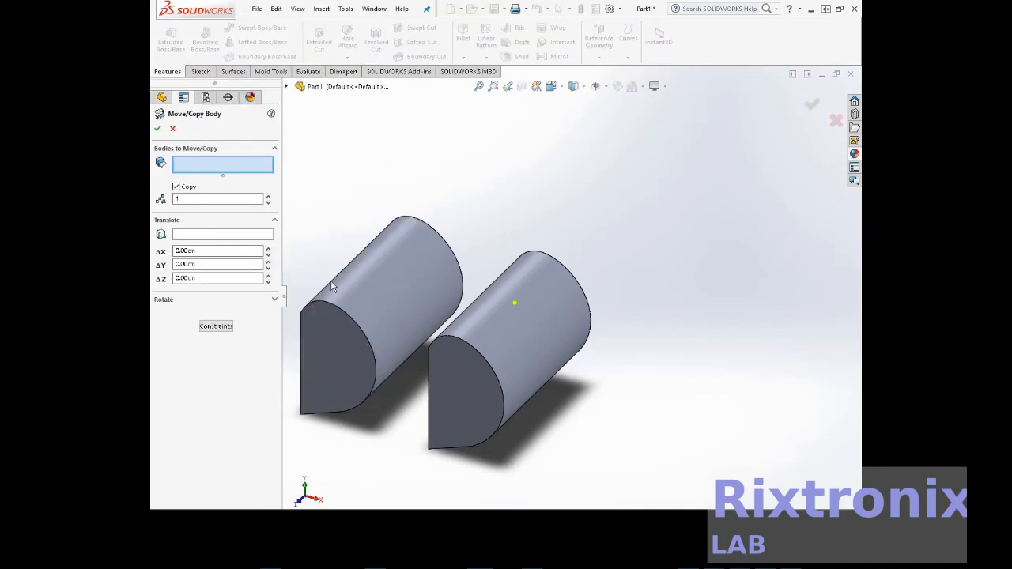
left_click(373, 284)
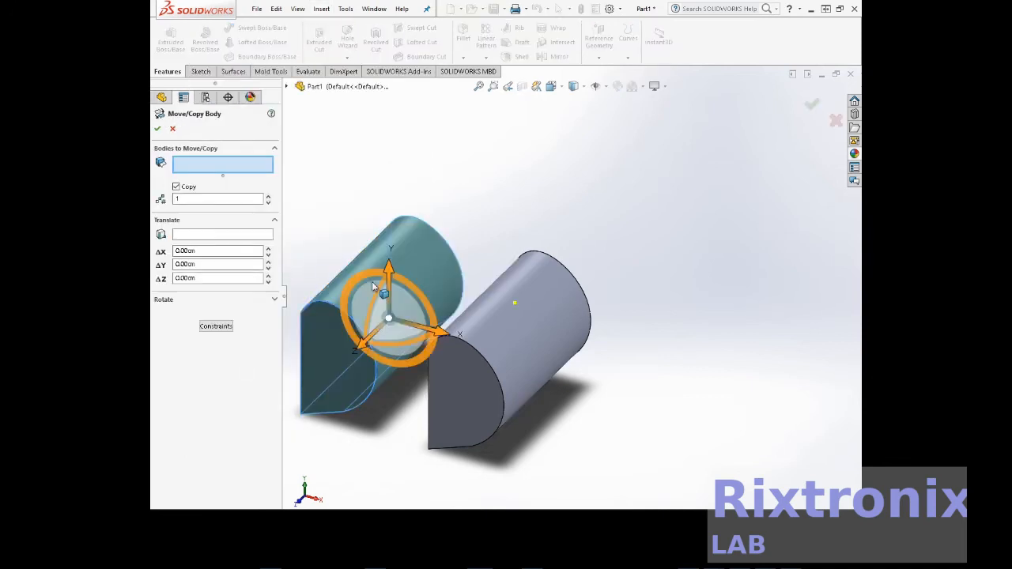
left_click(176, 188)
left_click_drag(378, 349, 441, 174)
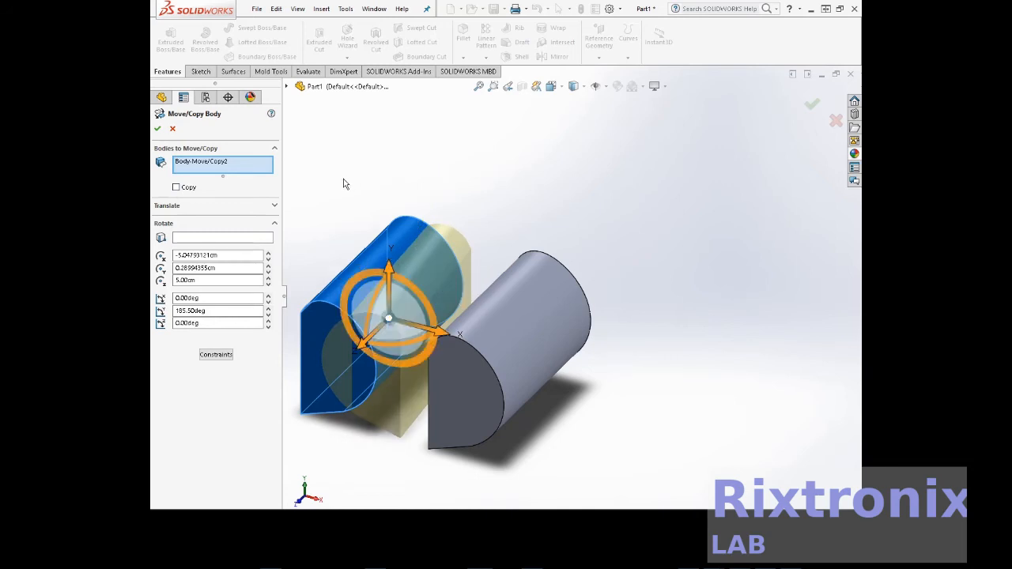
left_click(186, 310)
key("shift+Left")
type("0")
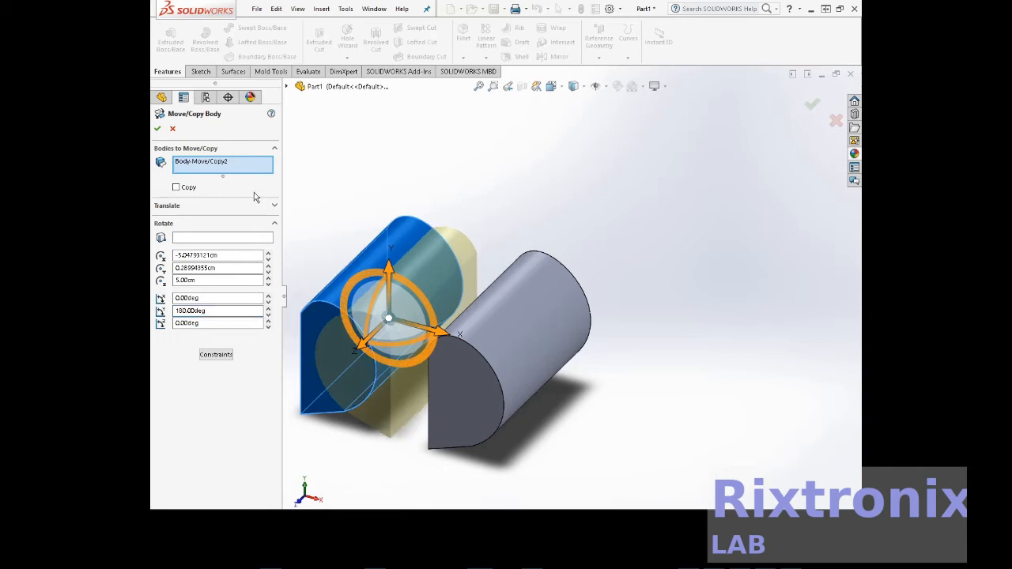
left_click(157, 130)
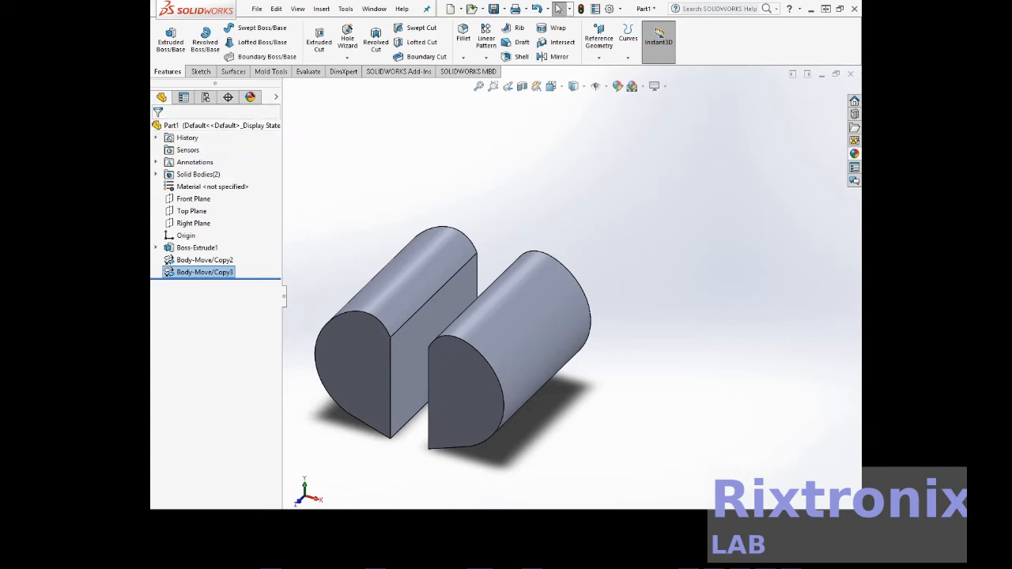
Step: Translate the rotated body about 2.47 cm in X with Move/Copy Body so its flat face meets the original body
left_click(324, 10)
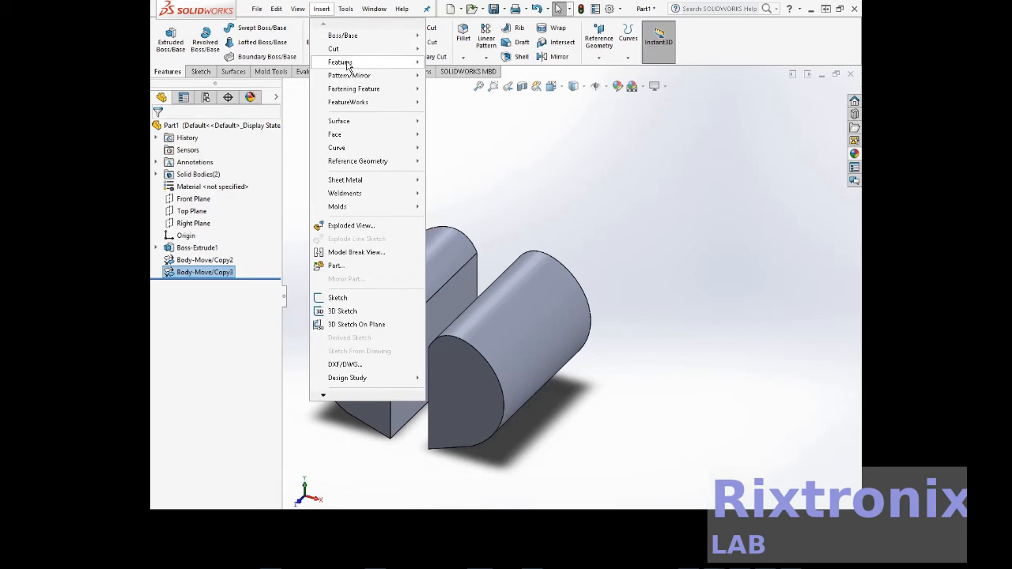
mouse_move(348, 64)
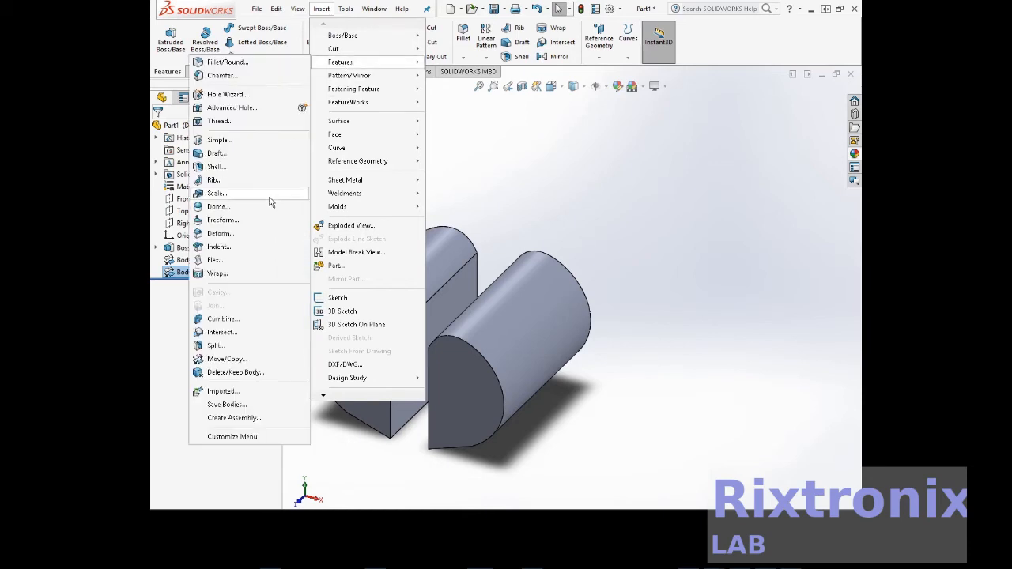
left_click(242, 359)
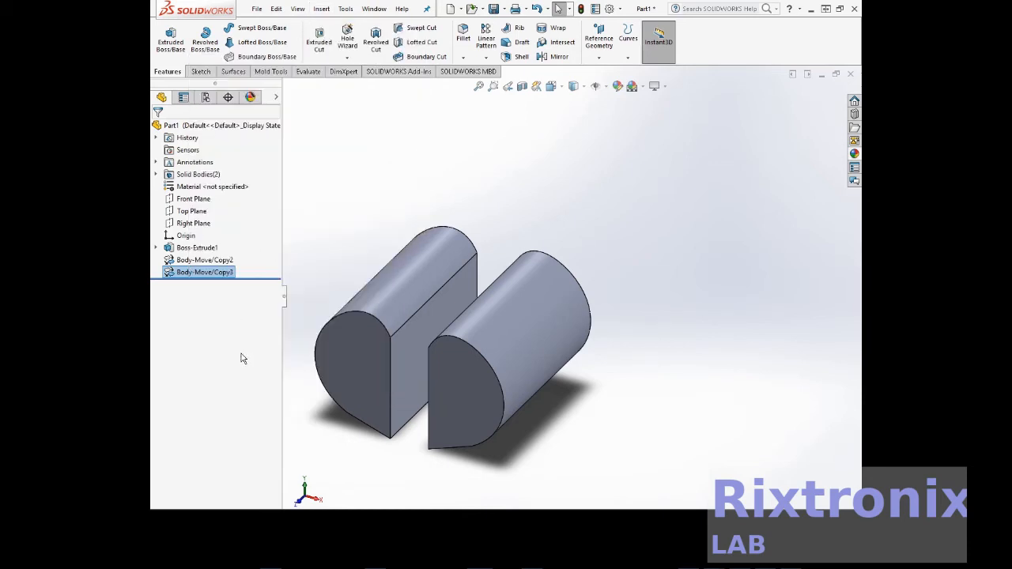
left_click(373, 345)
left_click_drag(432, 337, 480, 350)
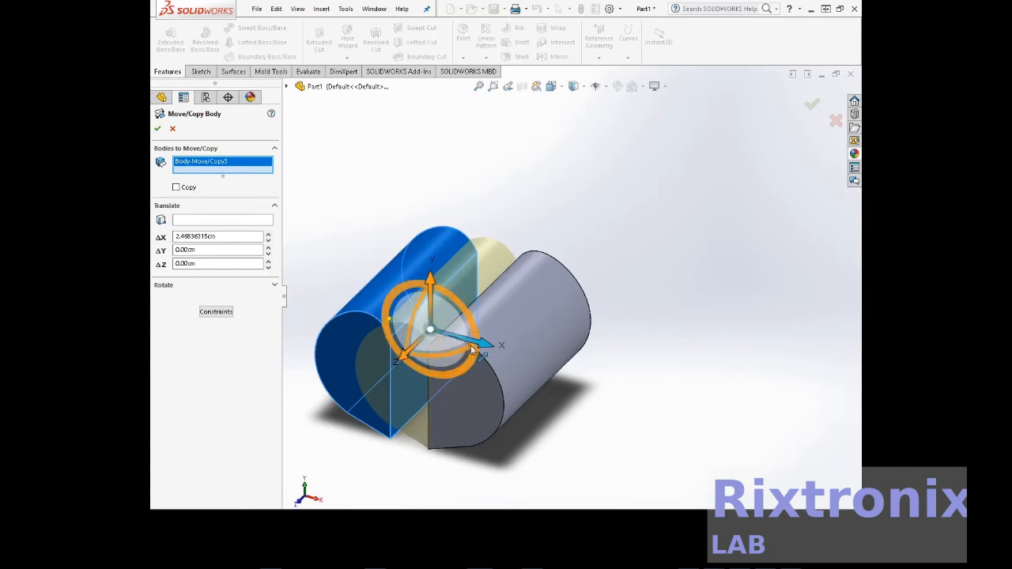
left_click(156, 128)
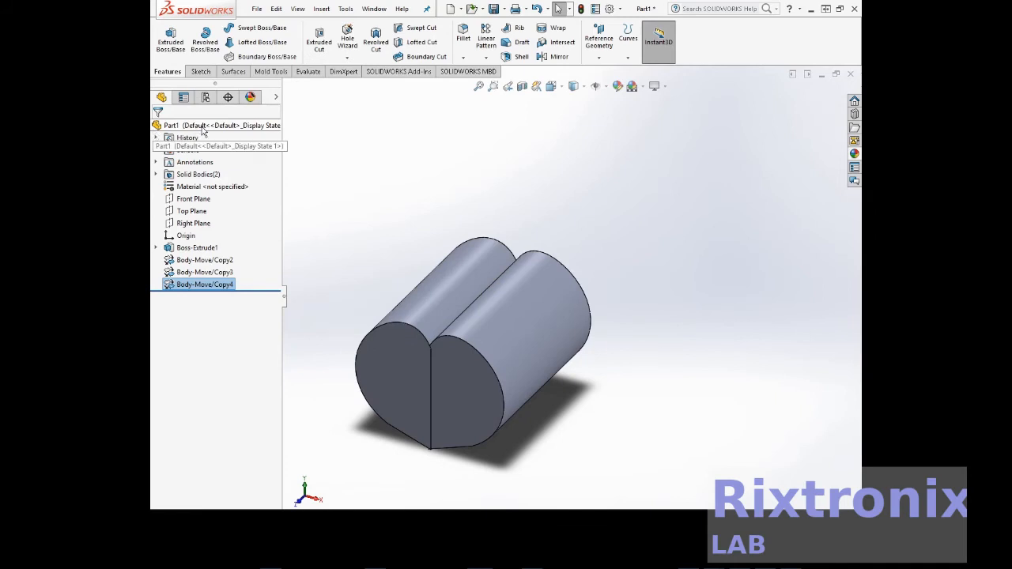
Step: Combine the two touching bodies into one heart-shaped solid using the Add operation, with the preview shown
left_click(321, 9)
mouse_move(349, 68)
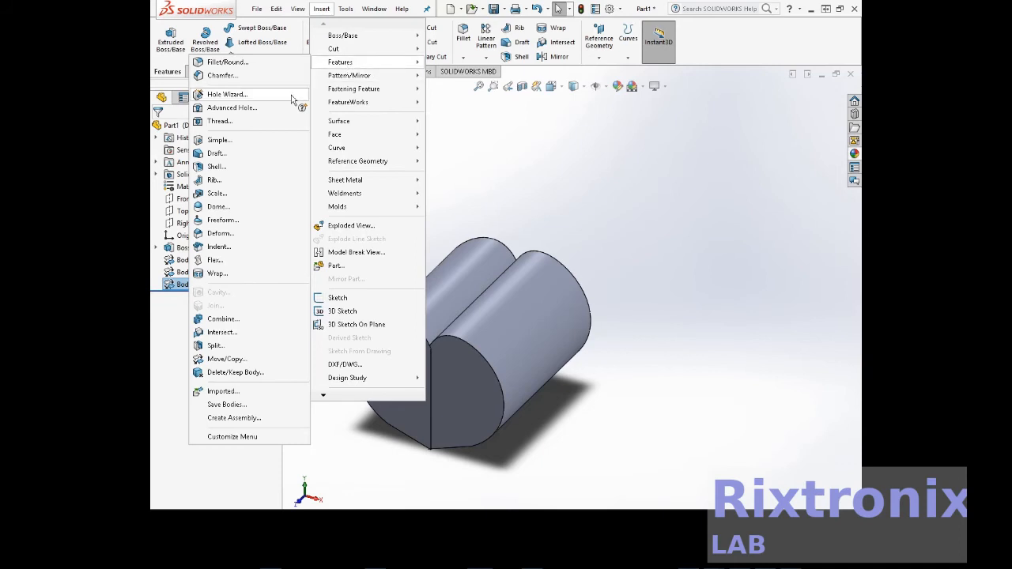
left_click(234, 318)
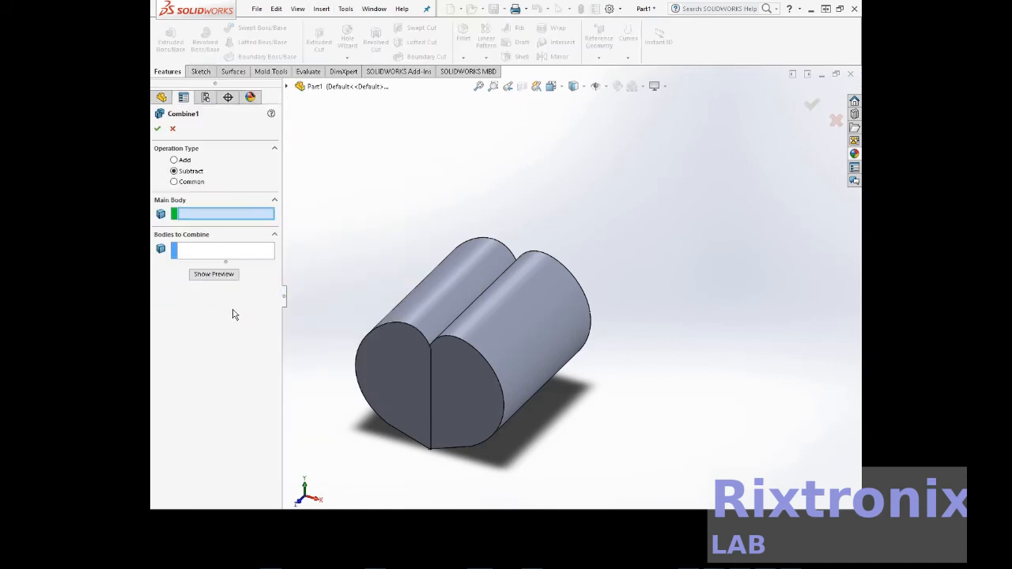
left_click(185, 162)
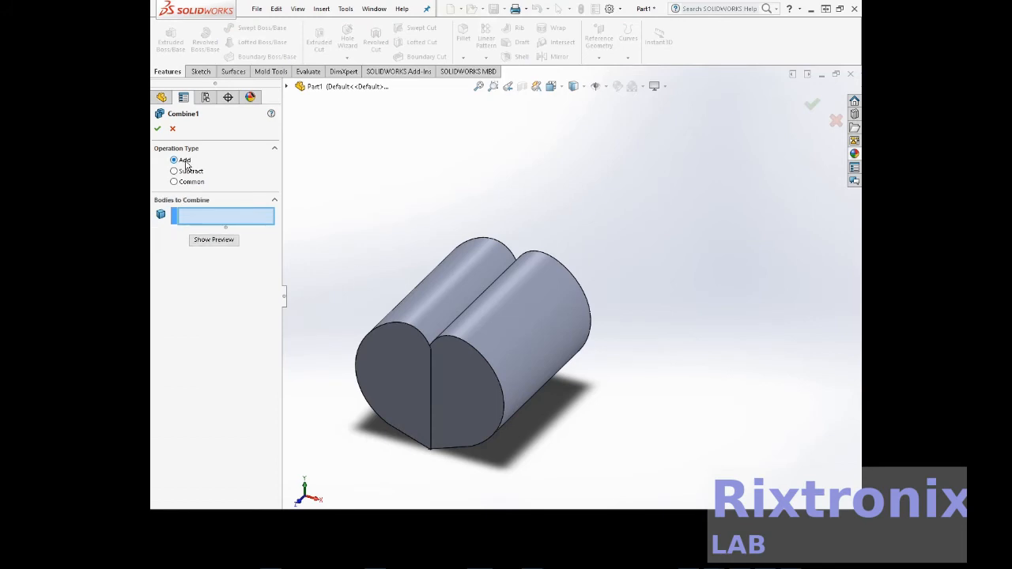
left_click(475, 329)
left_click(228, 251)
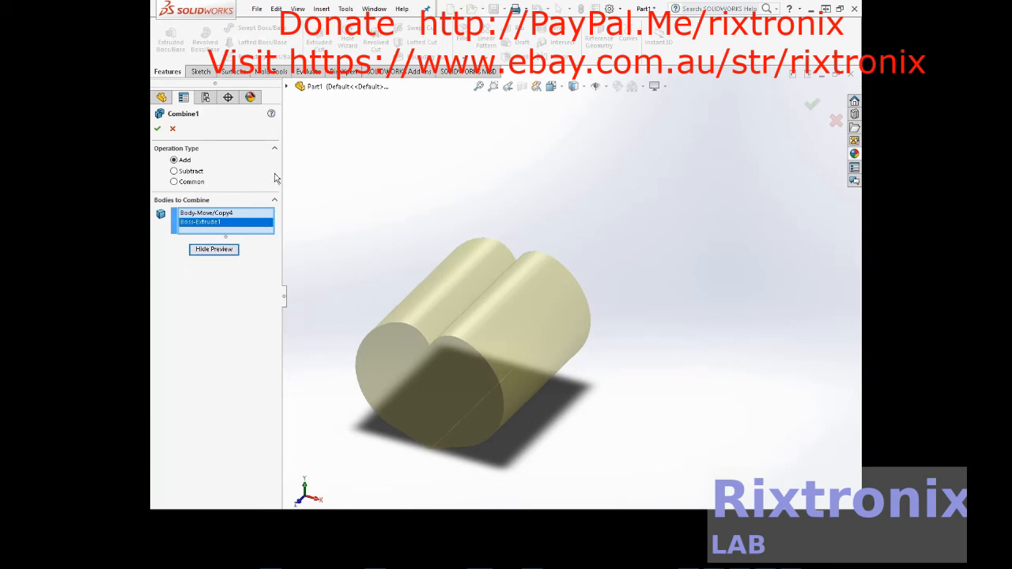
left_click(159, 129)
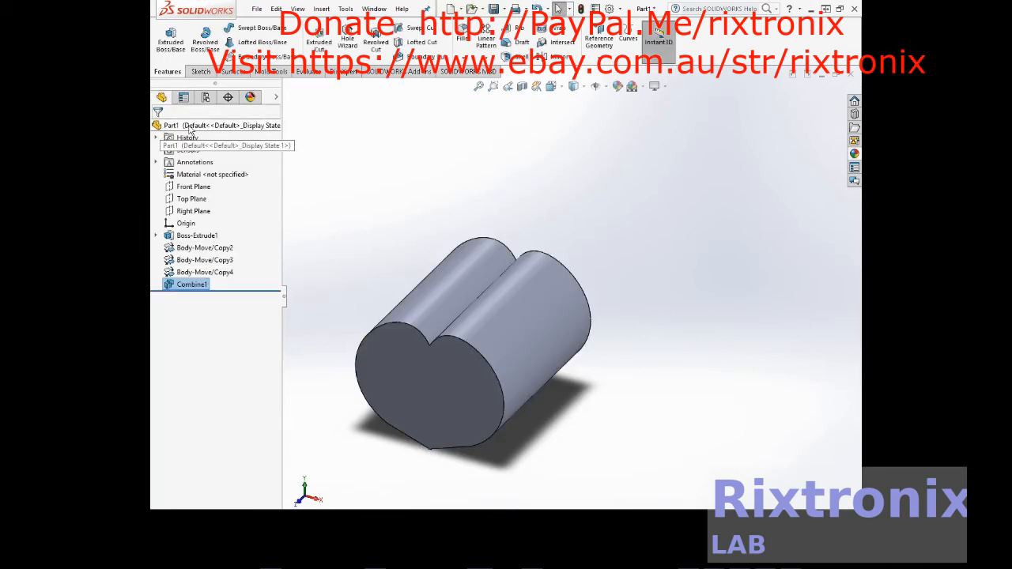
Step: Shell the combined body to a 0.5 cm wall thickness, removing the heart-shaped front face, with the preview enabled
right_click(657, 221)
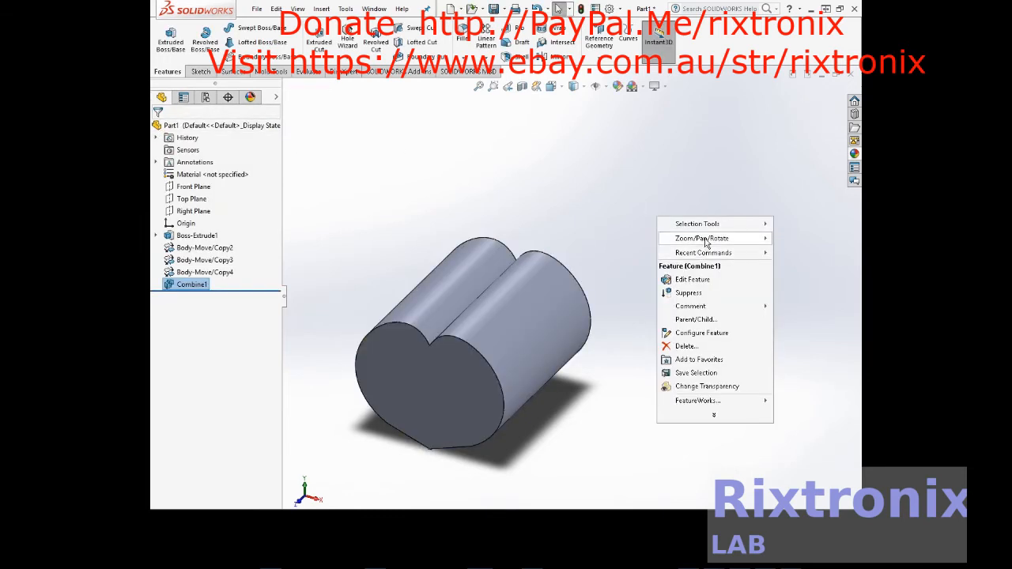
mouse_move(706, 243)
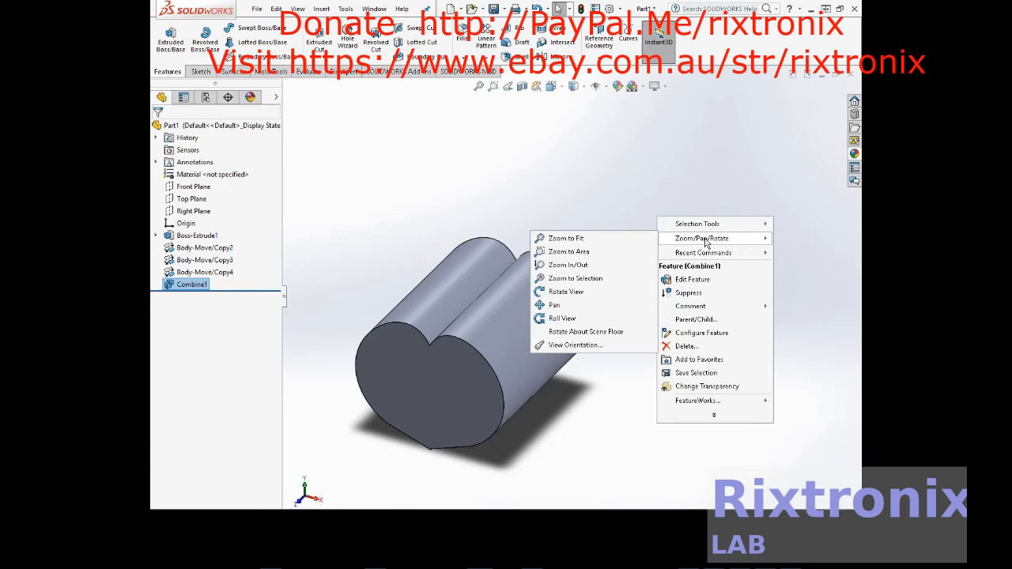
left_click(613, 292)
left_click_drag(619, 300, 599, 240)
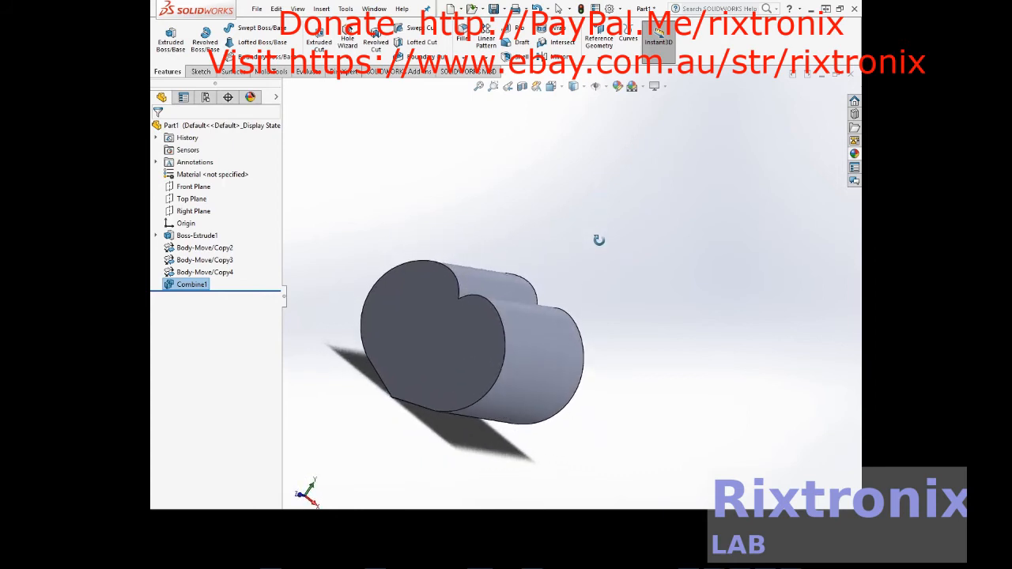
key("Escape")
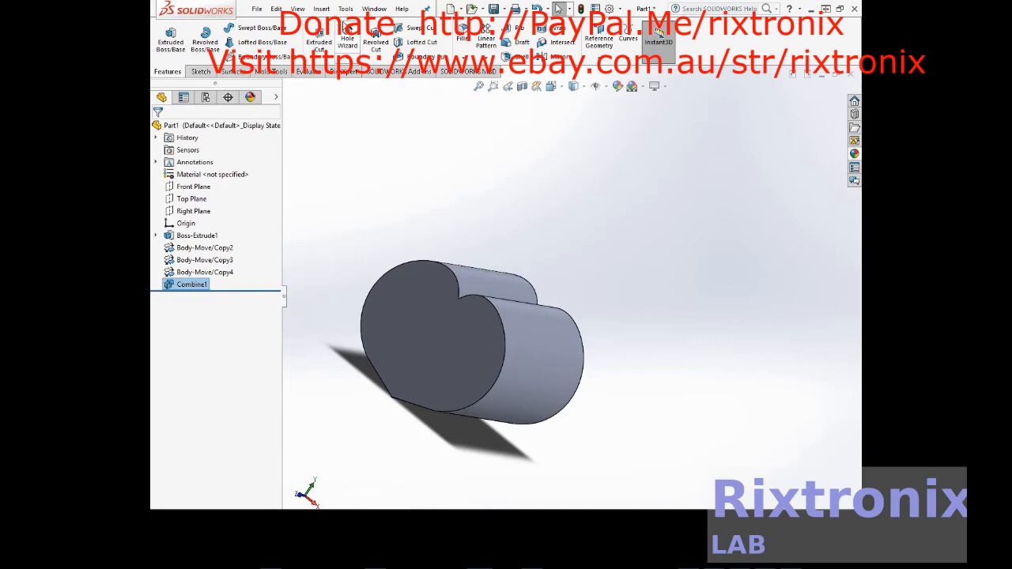
left_click(322, 9)
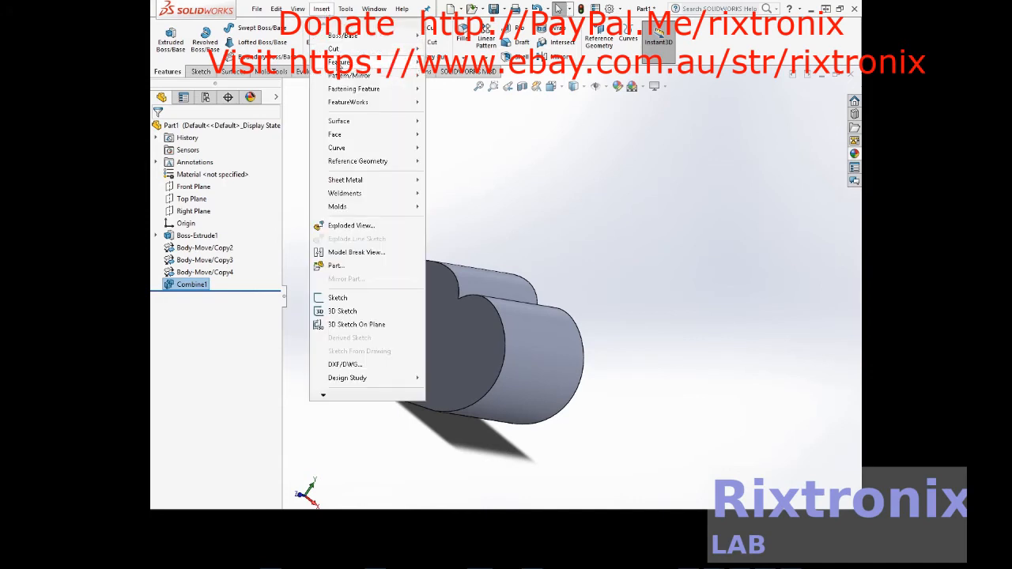
mouse_move(340, 62)
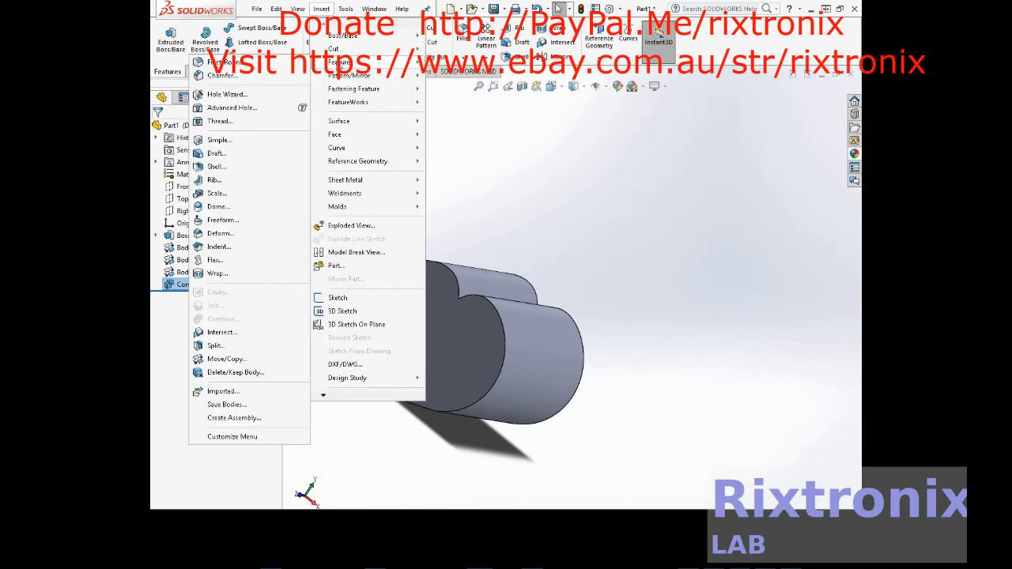
left_click(260, 166)
left_click(409, 311)
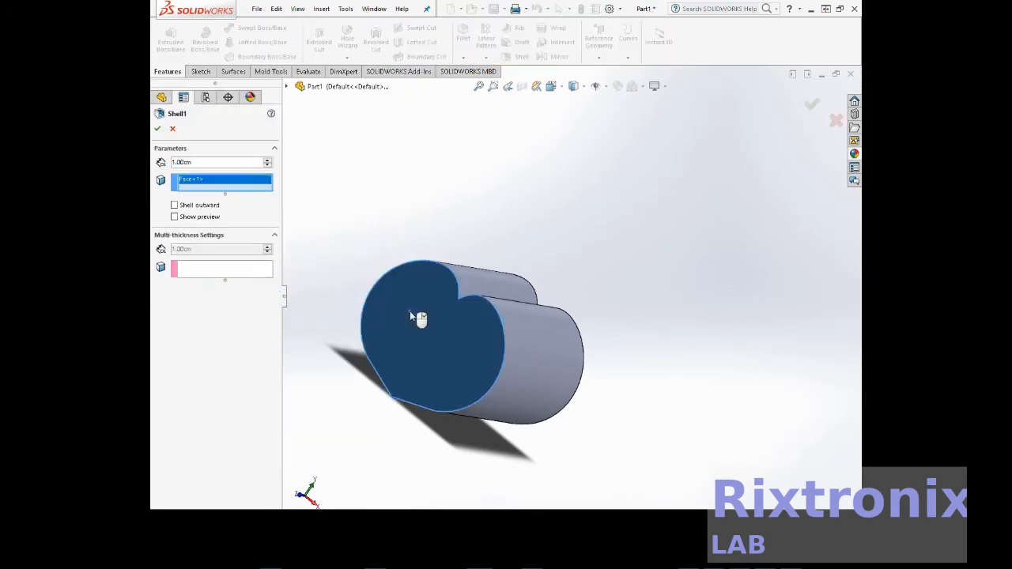
left_click(175, 217)
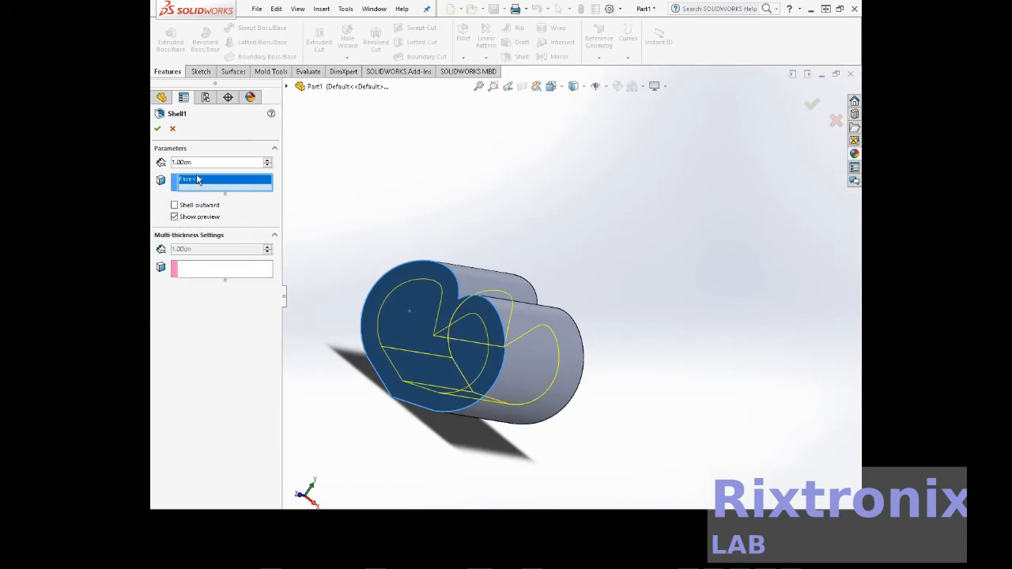
left_click_drag(201, 162, 172, 162)
type("0.5")
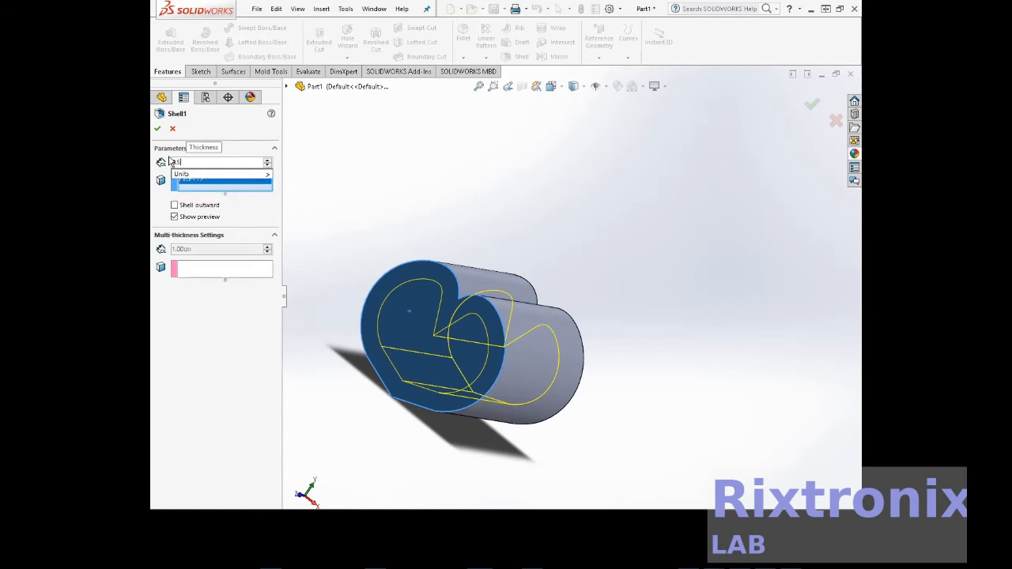
key("Return")
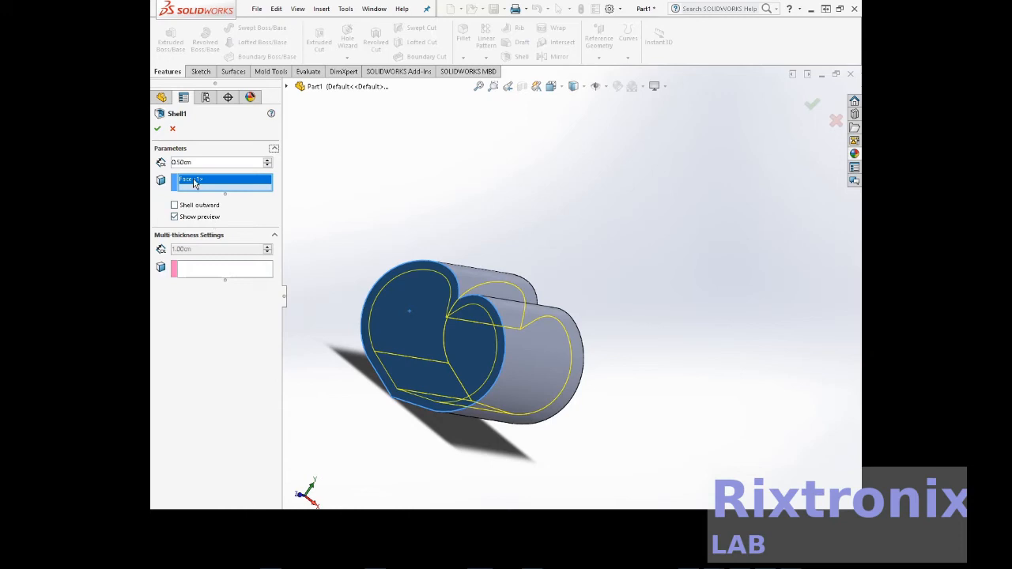
left_click(158, 131)
Step: Start a surface fillet on the shelled body with a 0.1 cm radius, selecting the outer rim edge of one lobe
right_click(618, 227)
mouse_move(667, 248)
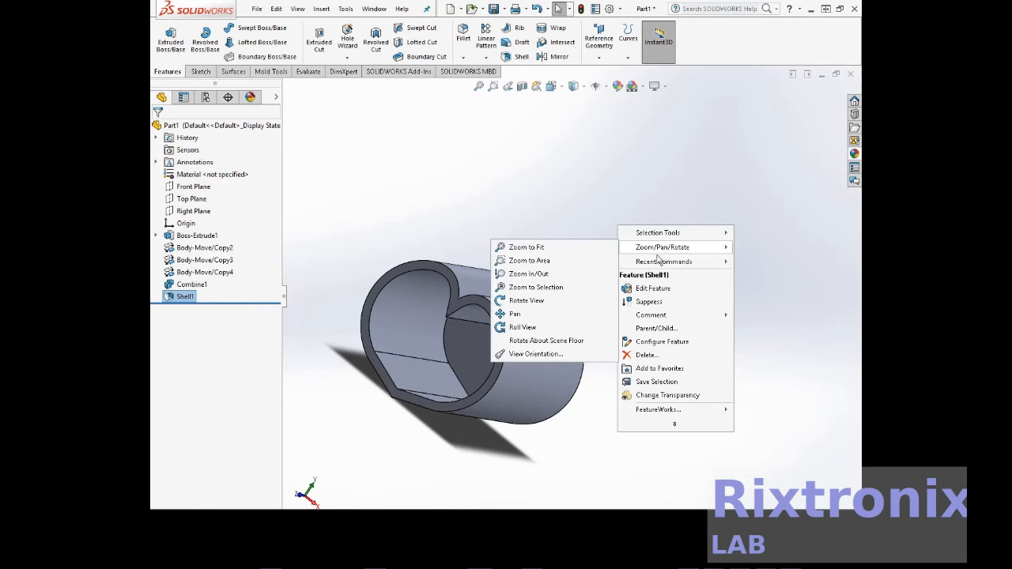
left_click(564, 300)
left_click_drag(621, 296, 661, 270)
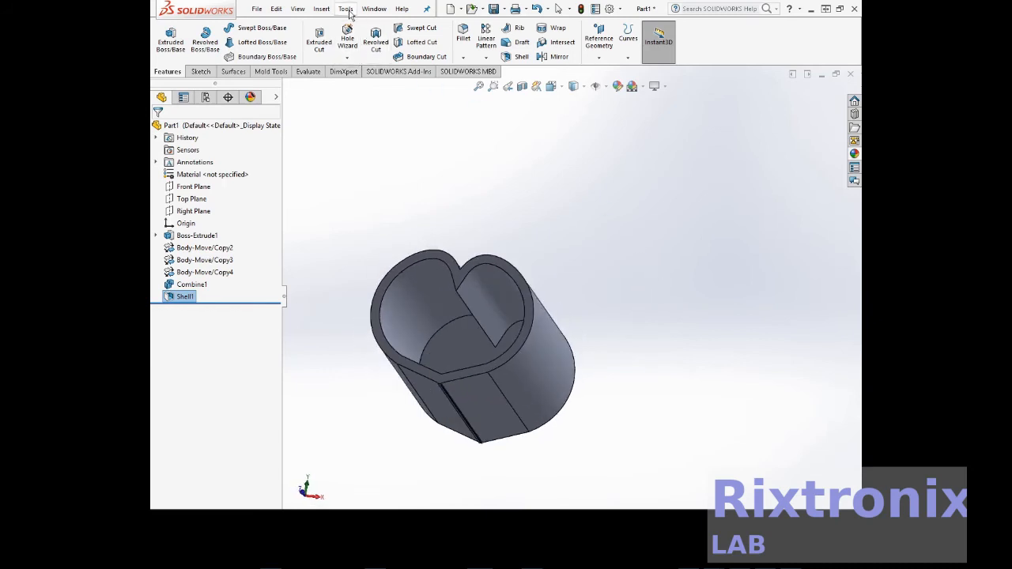
left_click(324, 9)
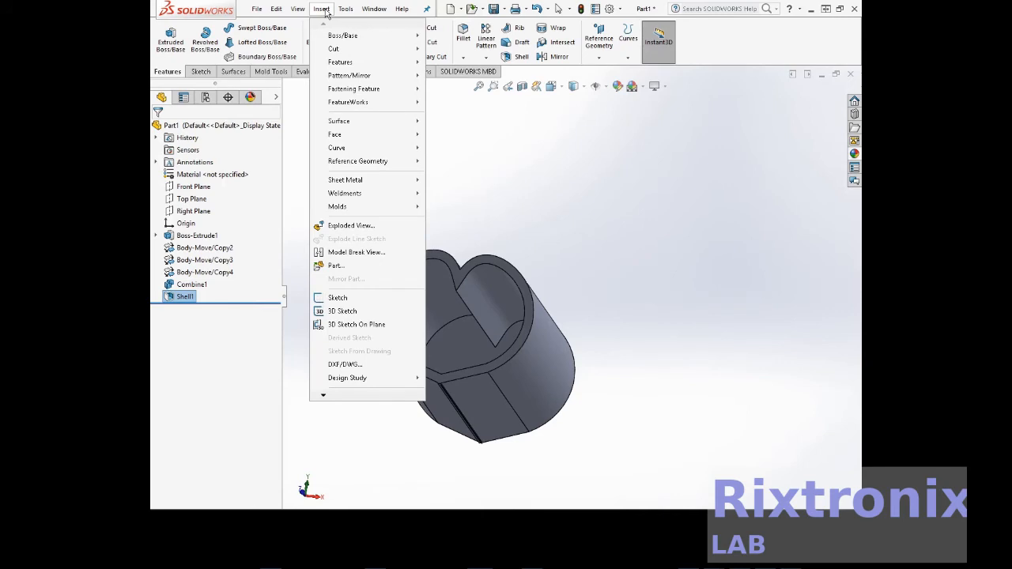
mouse_move(341, 125)
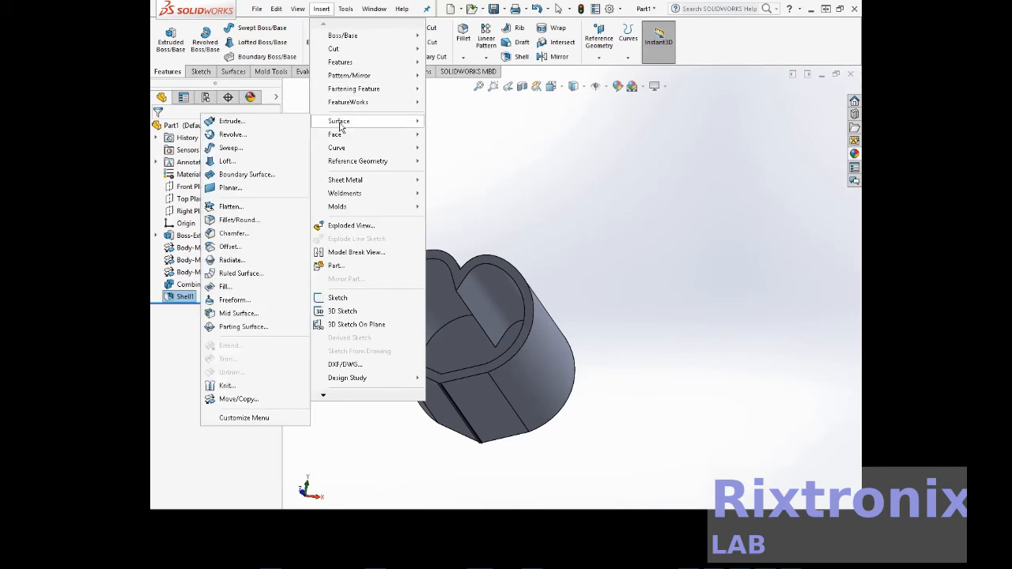
left_click(253, 222)
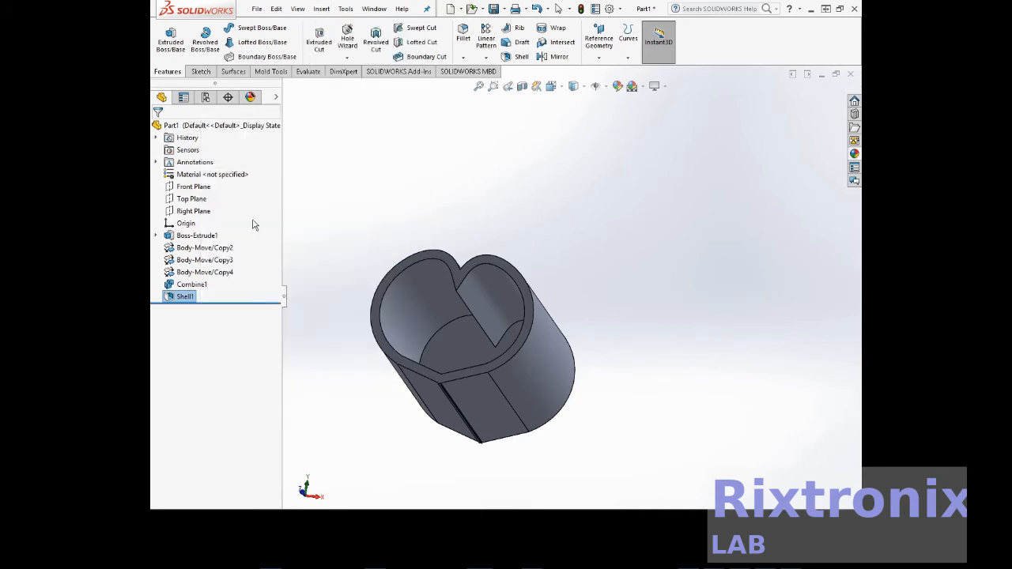
left_click(381, 287)
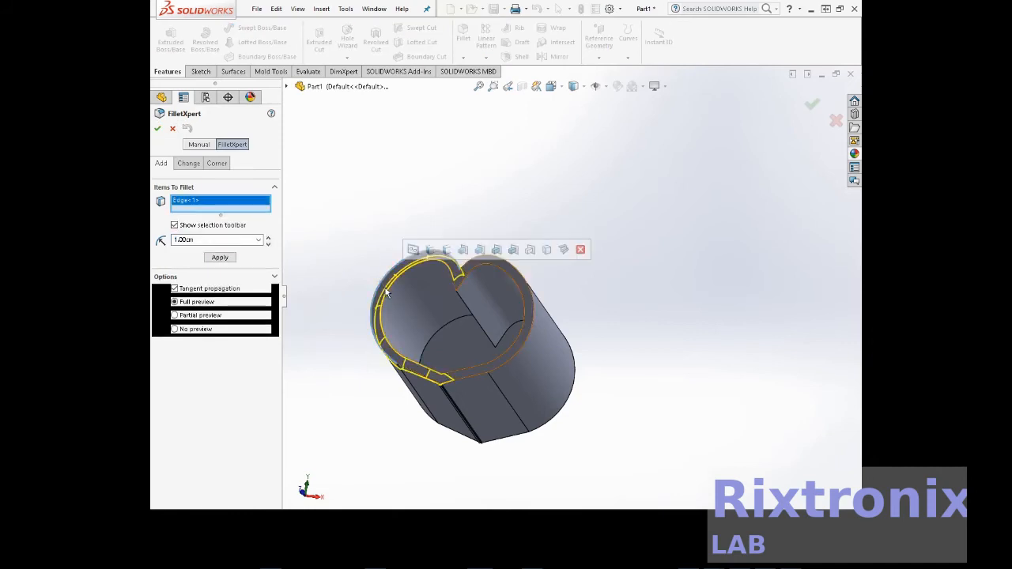
left_click(450, 296)
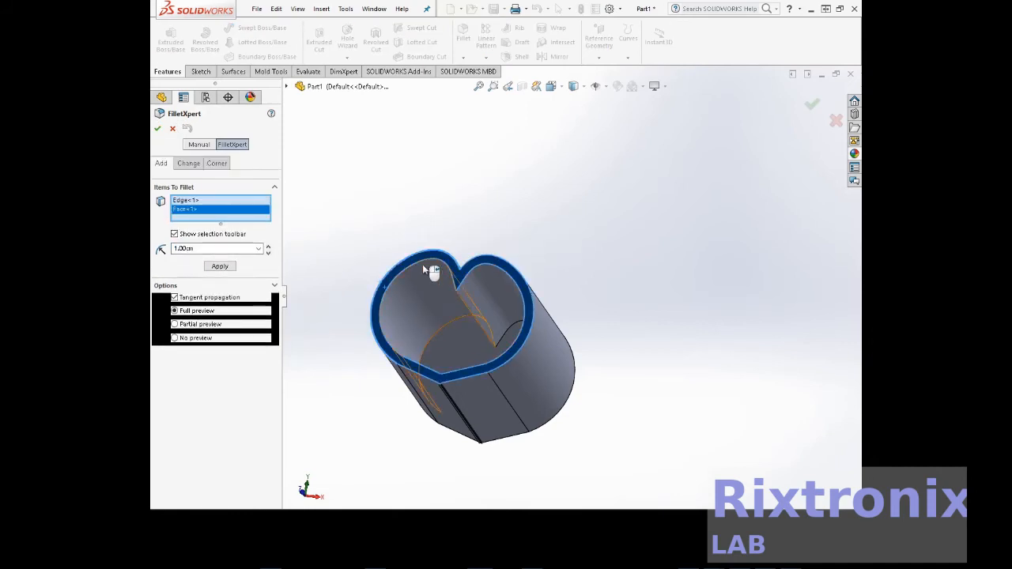
double_click(182, 248)
type("0.1")
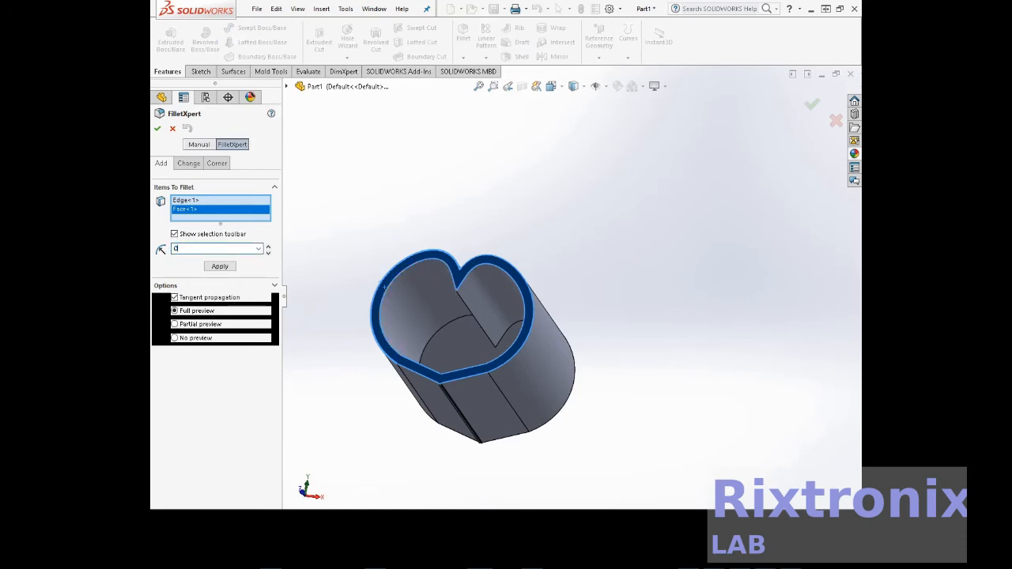
left_click(180, 265)
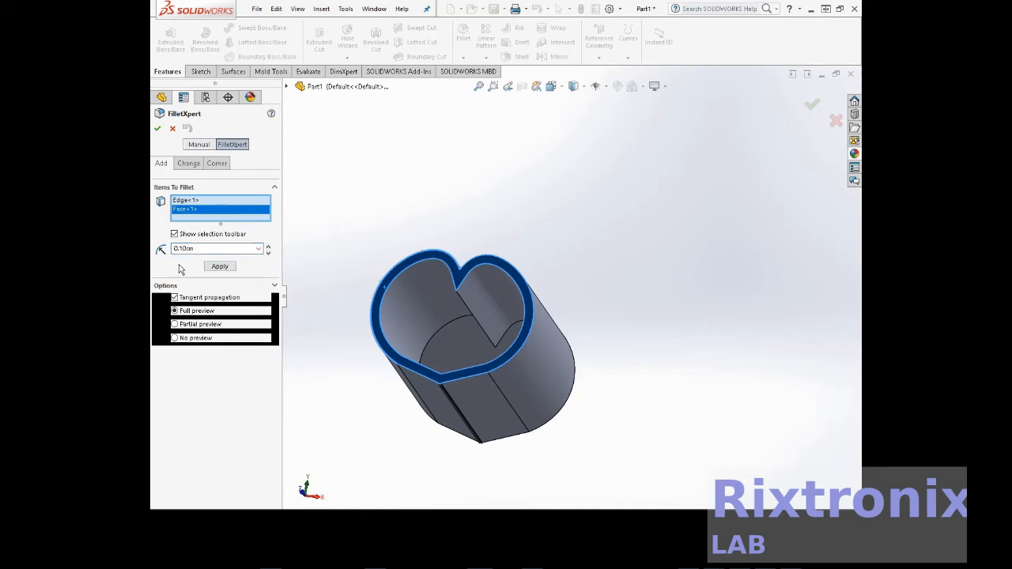
Step: Select all remaining inner and outer rim edges for the fillet, removing the rim face from the items to fillet
left_click(411, 271)
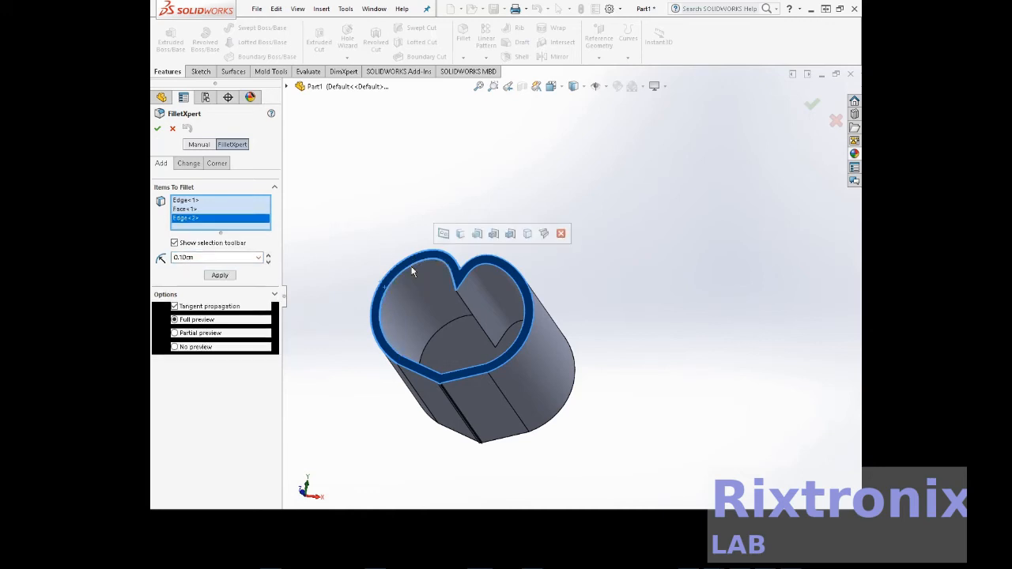
left_click(187, 210)
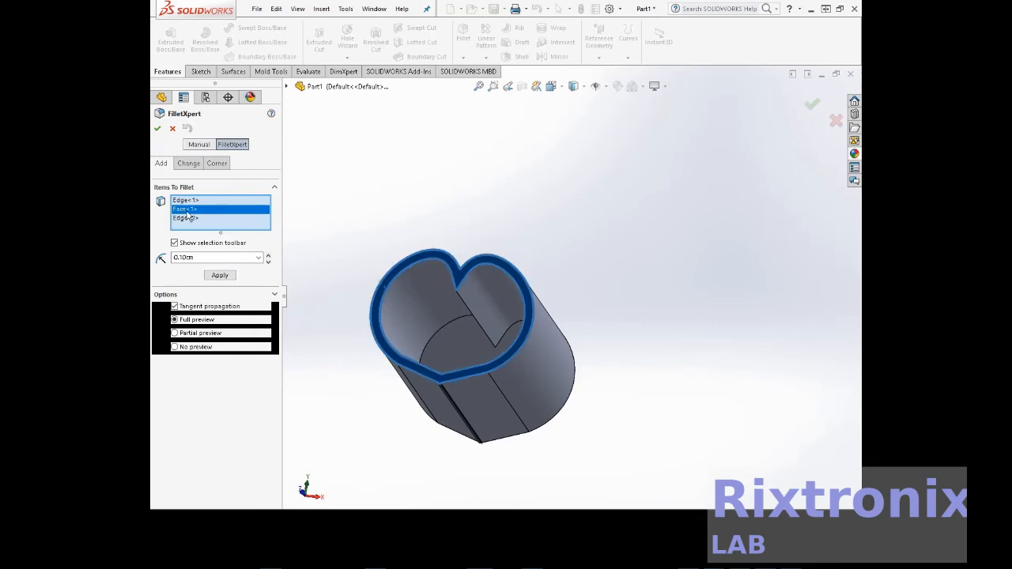
right_click(188, 212)
left_click(202, 230)
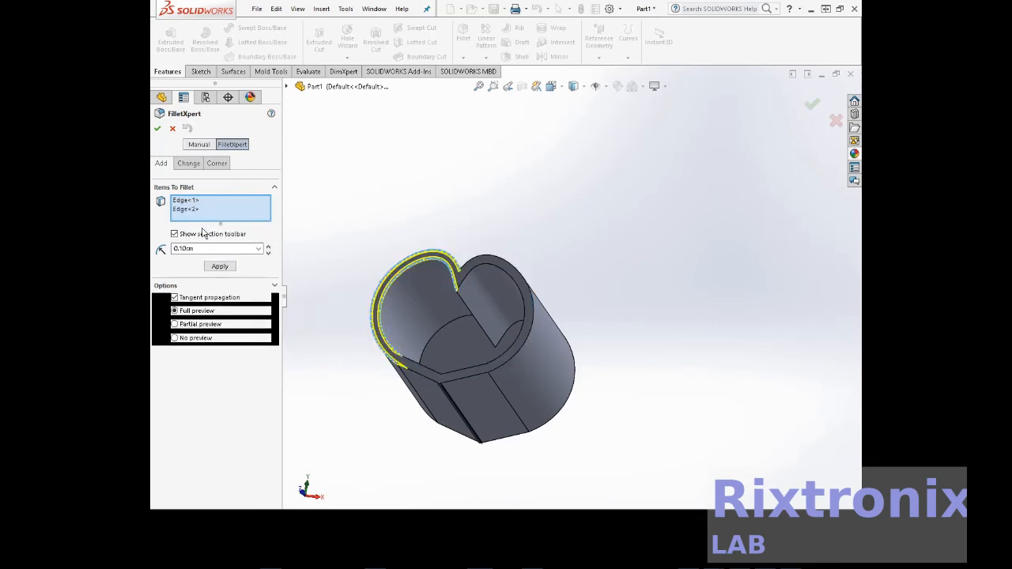
left_click(487, 271)
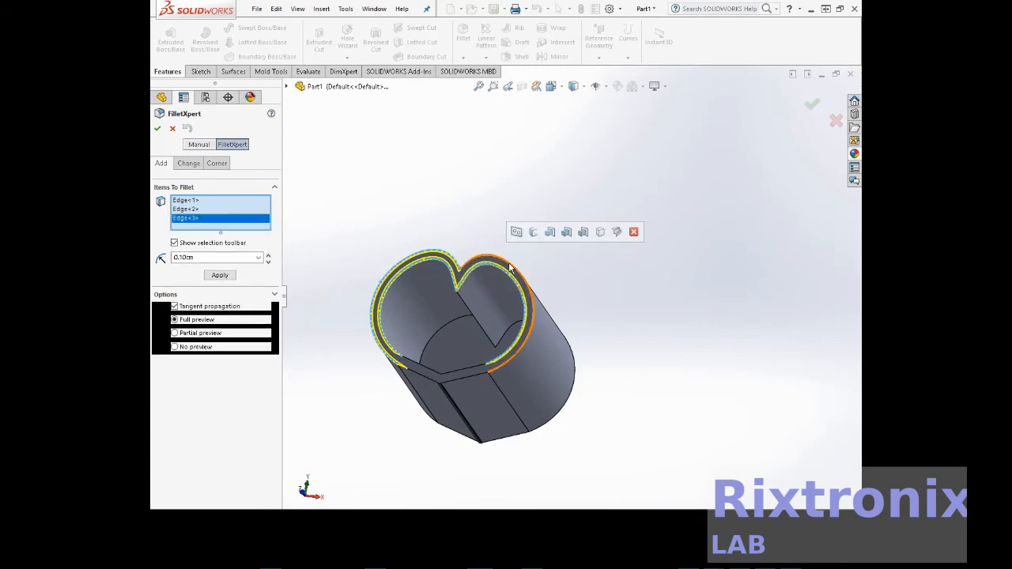
left_click(522, 271)
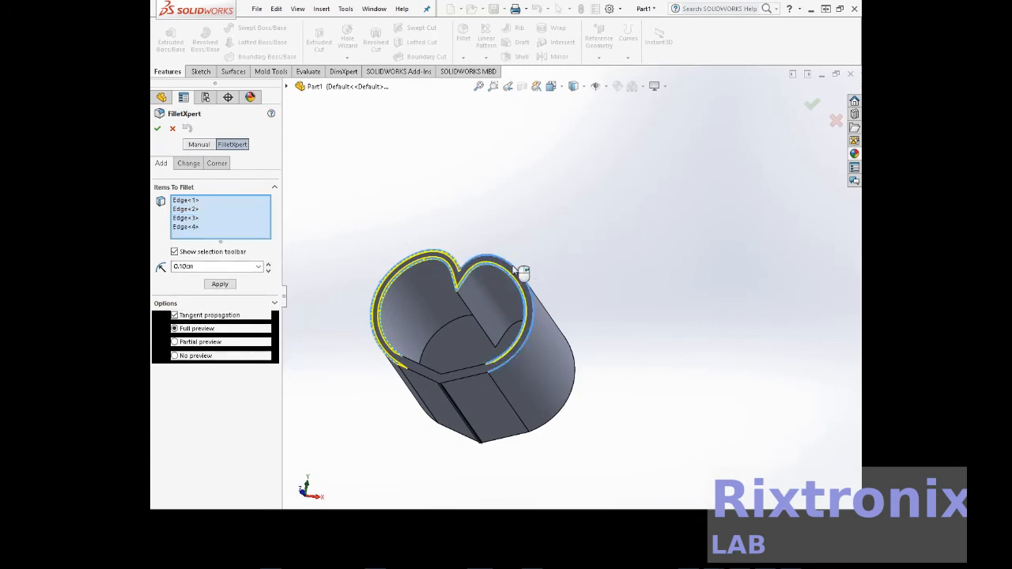
left_click(424, 376)
left_click(440, 371)
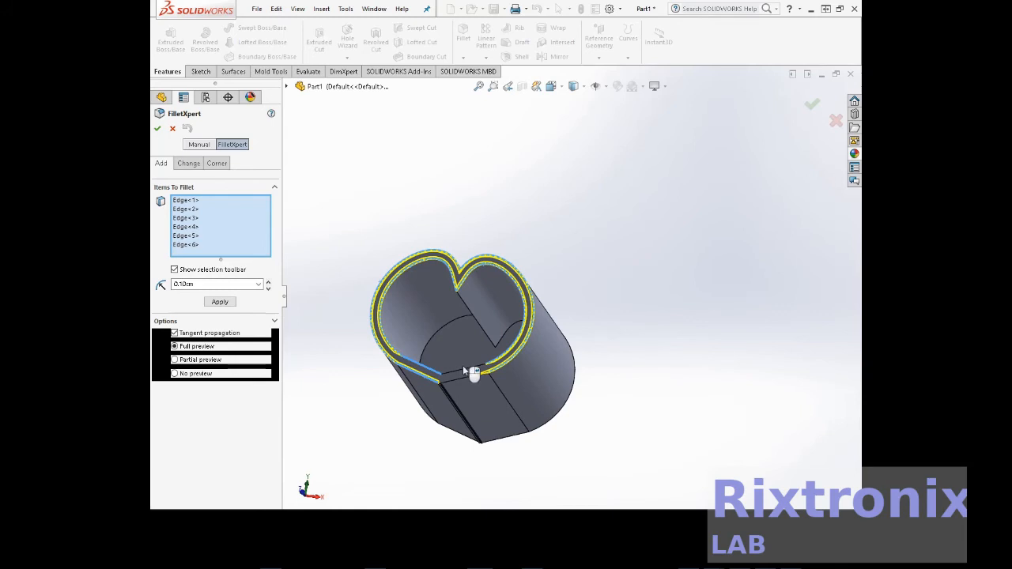
left_click(466, 372)
left_click(466, 377)
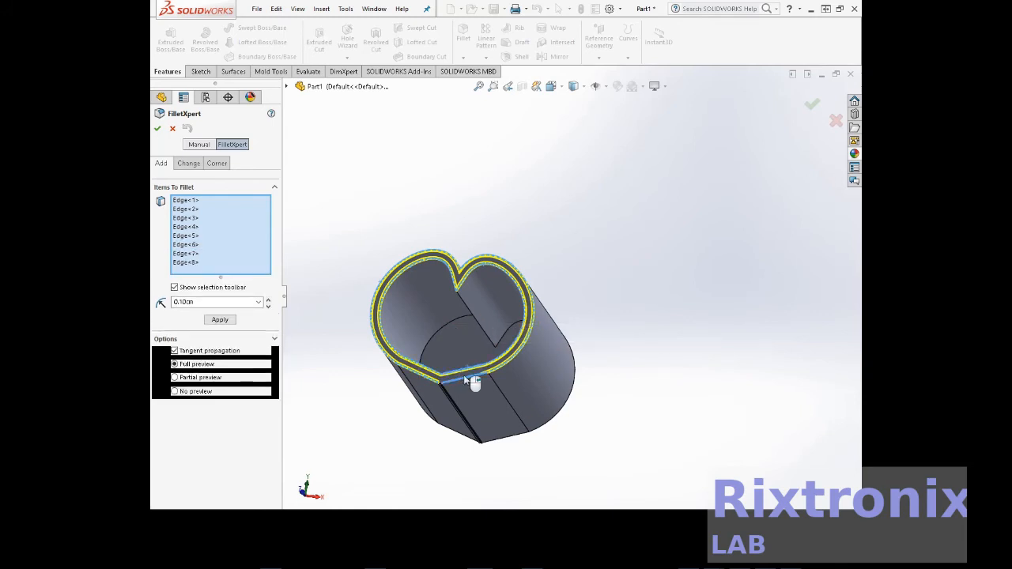
Step: Add the four outer edges of the closed heart-shaped base to the selection and apply the 0.1 cm fillet
right_click(668, 271)
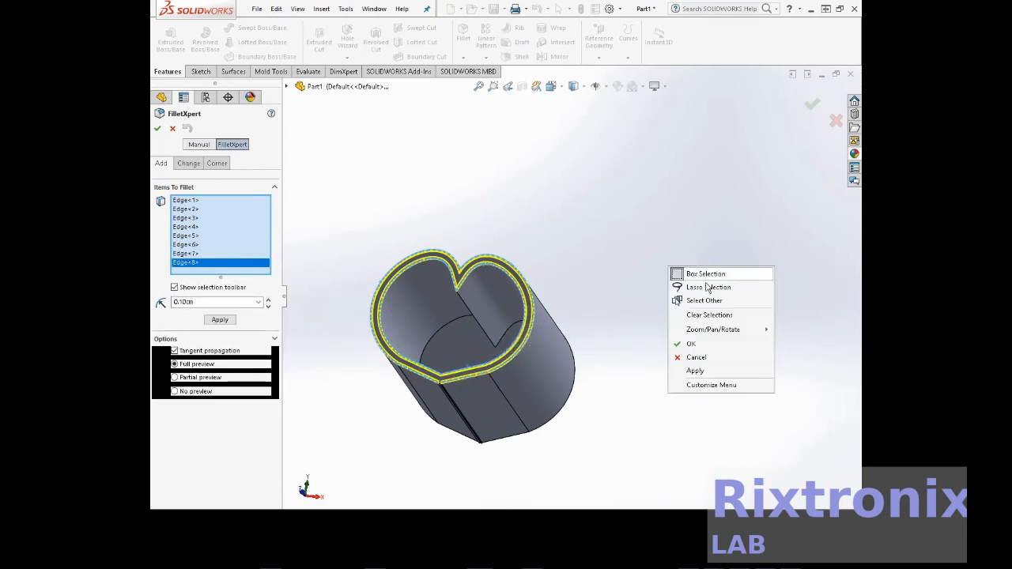
mouse_move(713, 333)
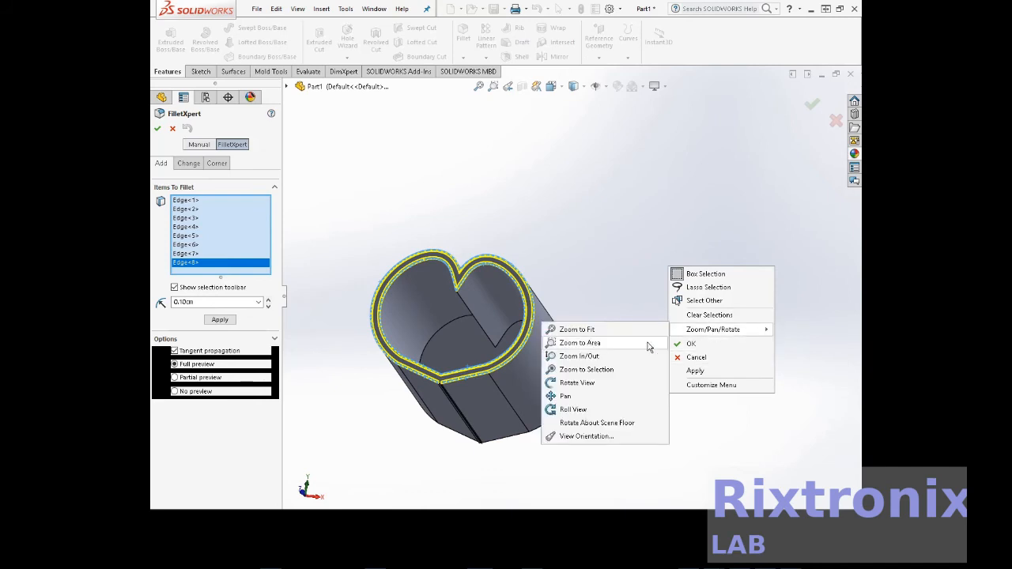
left_click(632, 383)
left_click_drag(689, 382, 633, 125)
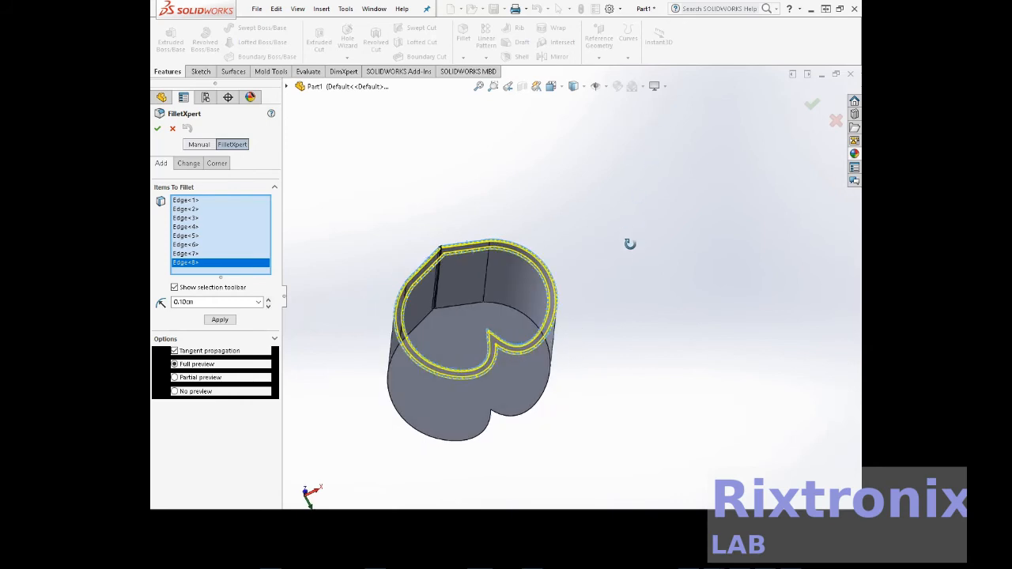
key("Escape")
right_click(665, 236)
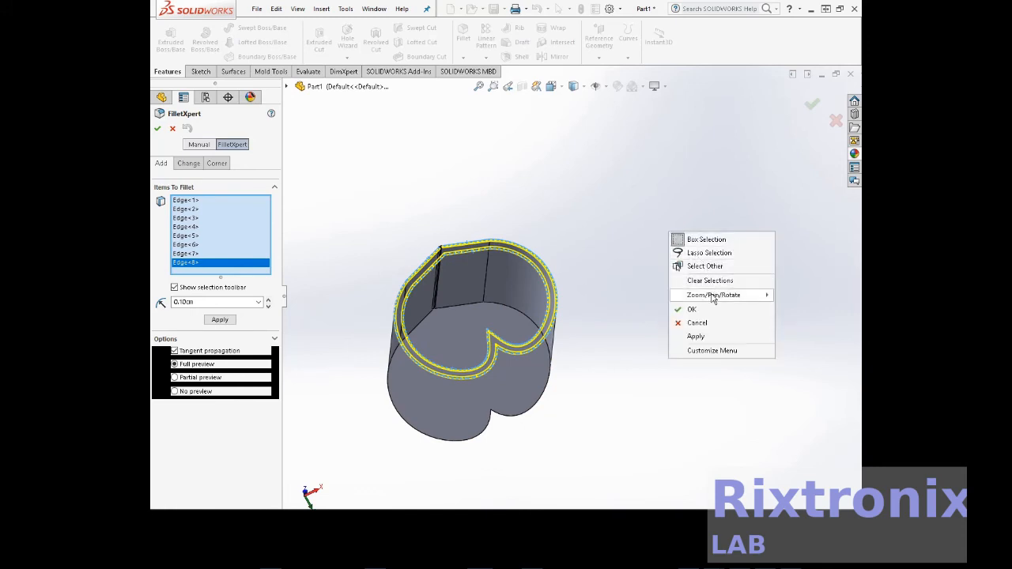
mouse_move(683, 297)
left_click(577, 348)
left_click_drag(635, 345, 669, 228)
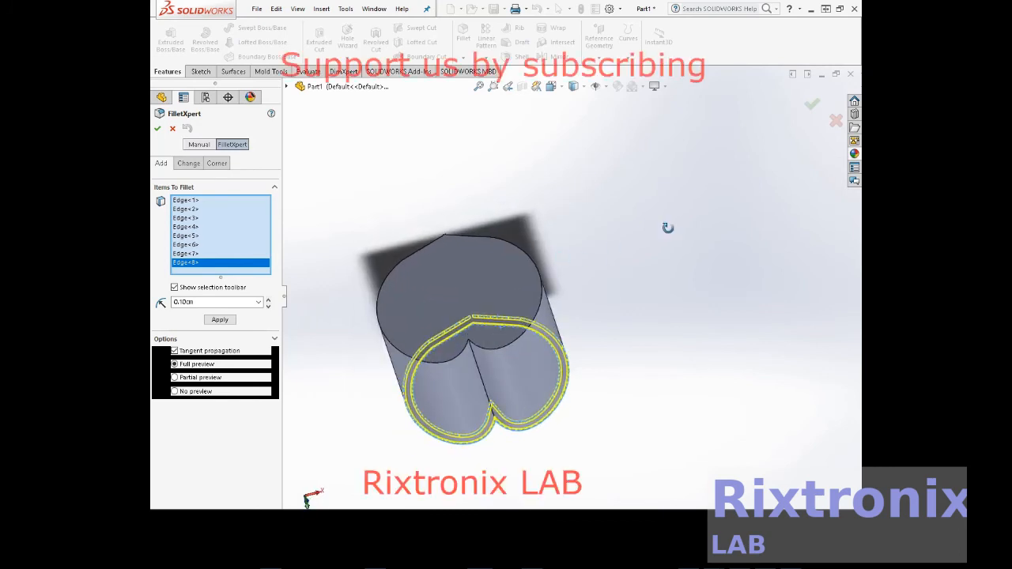
key("Escape")
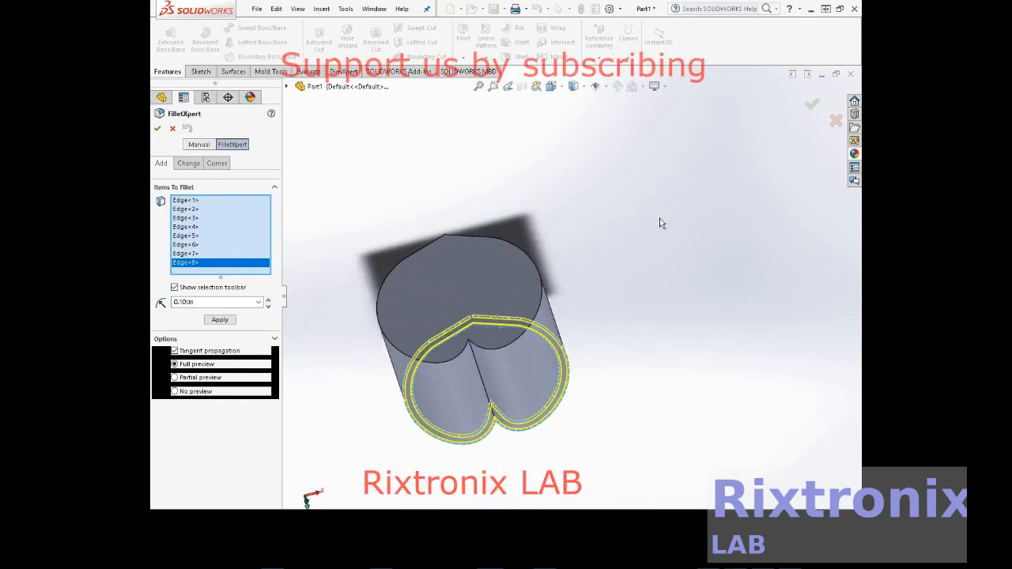
left_click(545, 294)
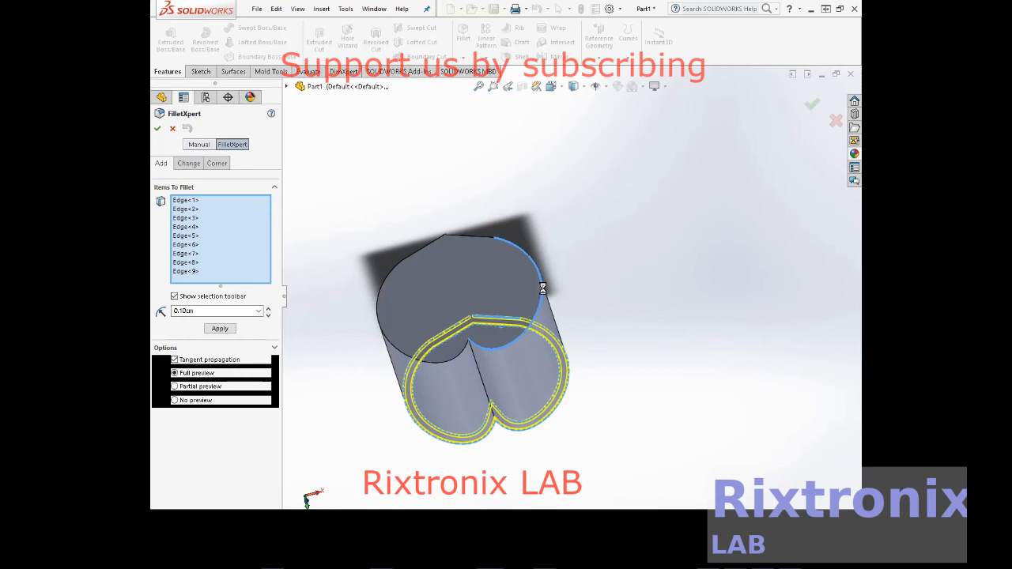
left_click(469, 235)
left_click(429, 245)
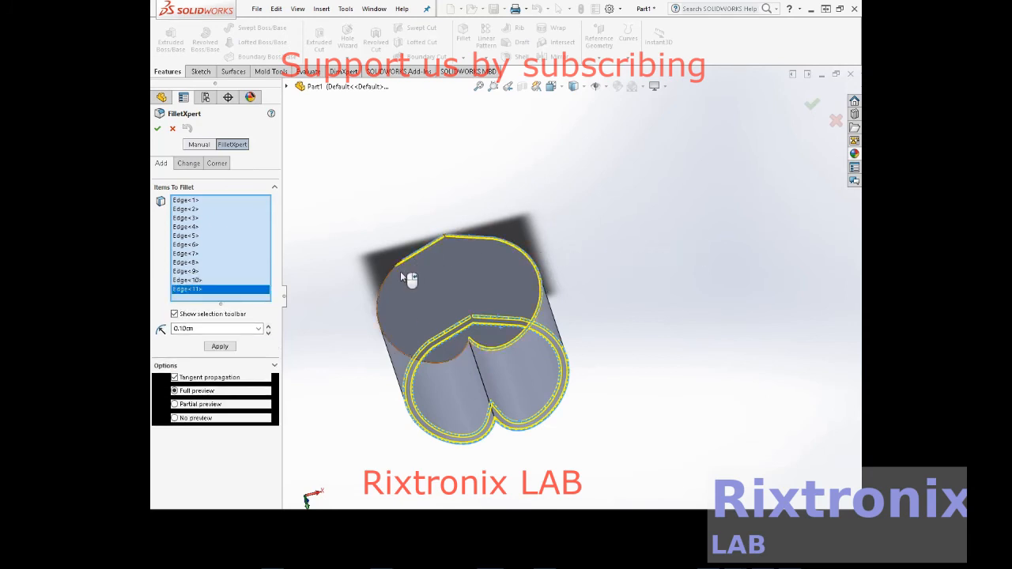
left_click(388, 277)
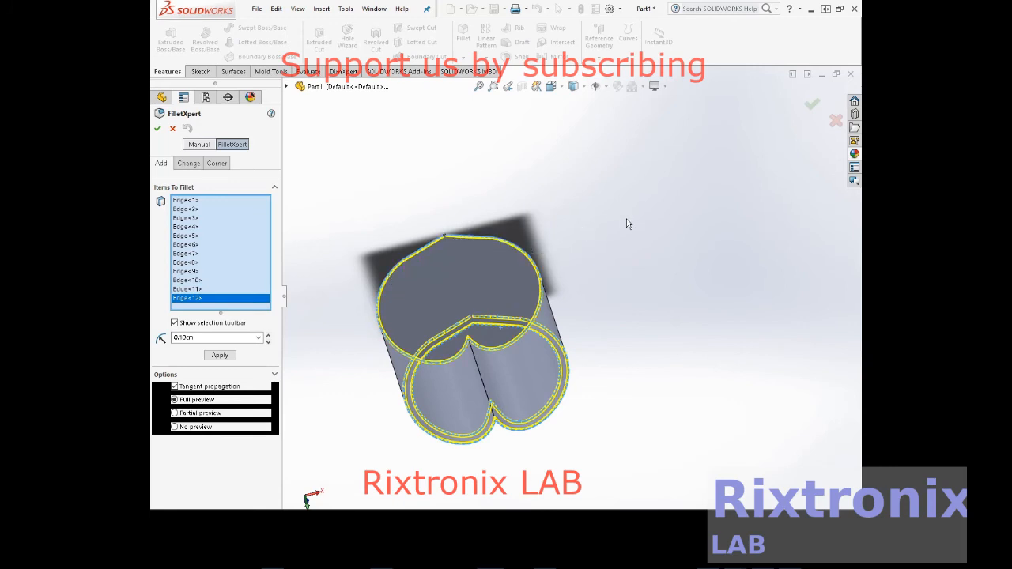
left_click(220, 355)
left_click(157, 128)
Step: Save the part in the Solidworks folder as PencilBoxValentineV1
right_click(547, 183)
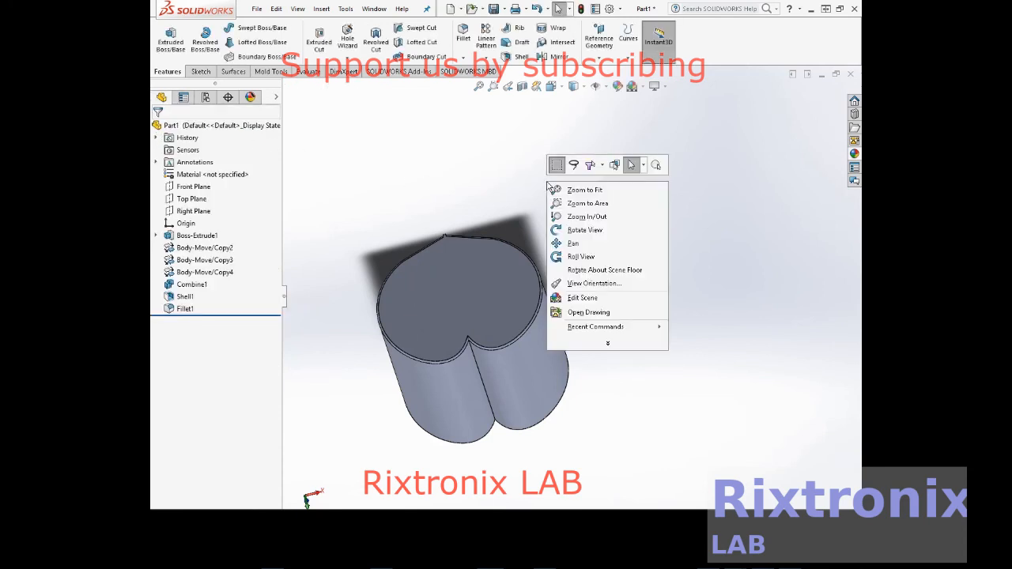
left_click(585, 229)
left_click_drag(605, 237, 591, 180)
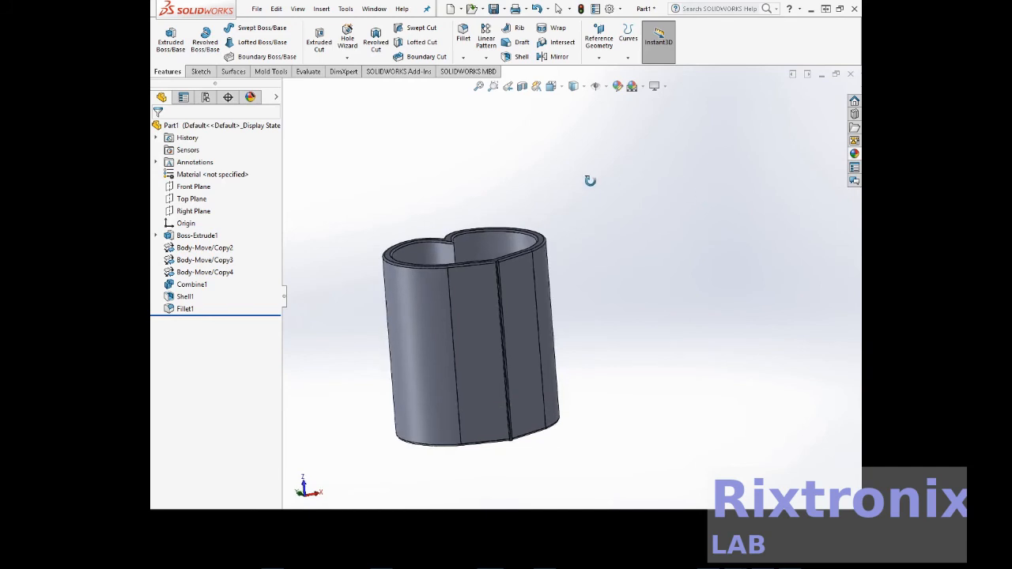
left_click(260, 10)
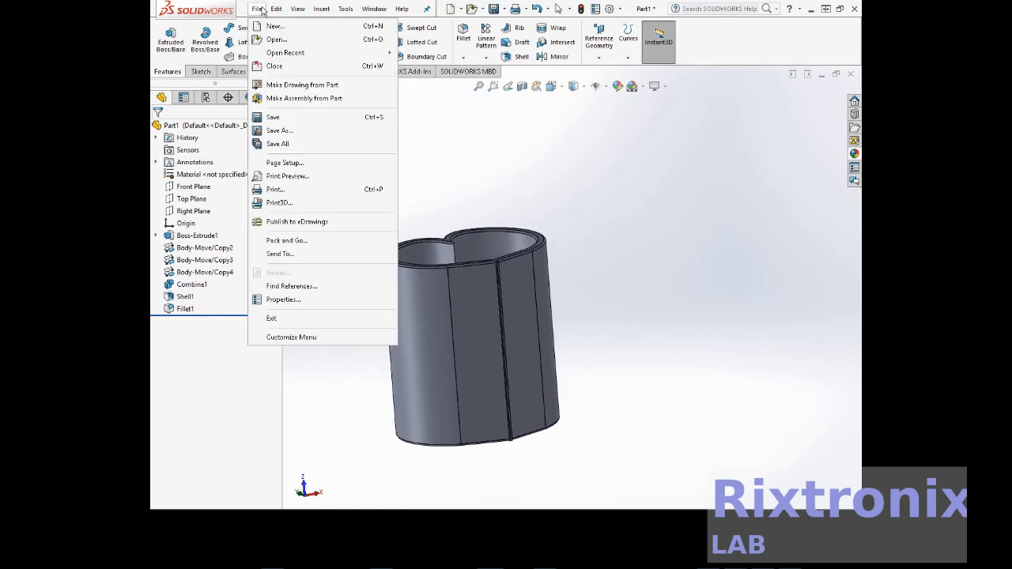
left_click(280, 130)
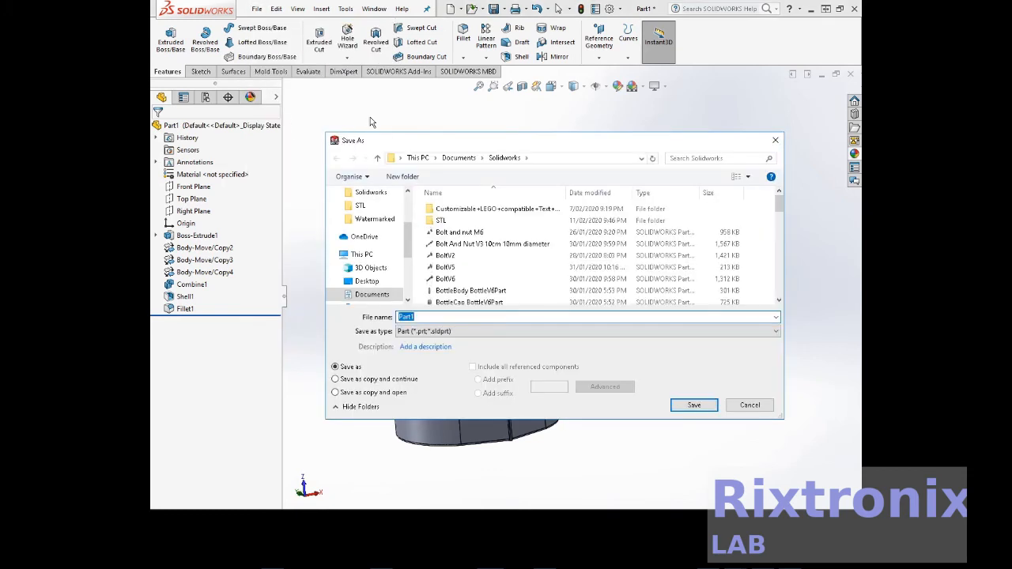
type("PencilBoxValentineV")
key("Return")
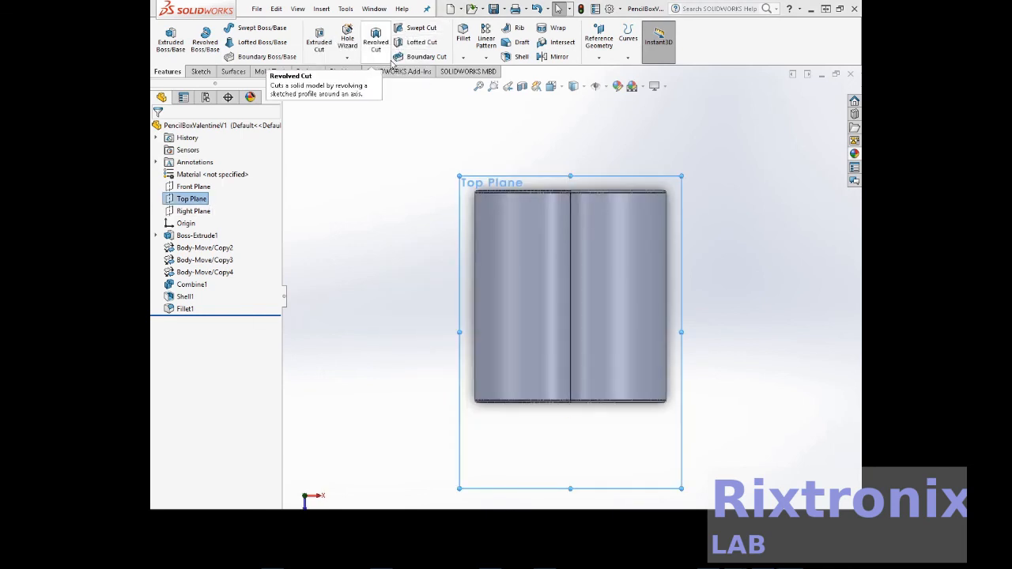
Step: Create the sketch text "Rixtronix" on the Top Plane and place it just below the container's lower edge
left_click(200, 71)
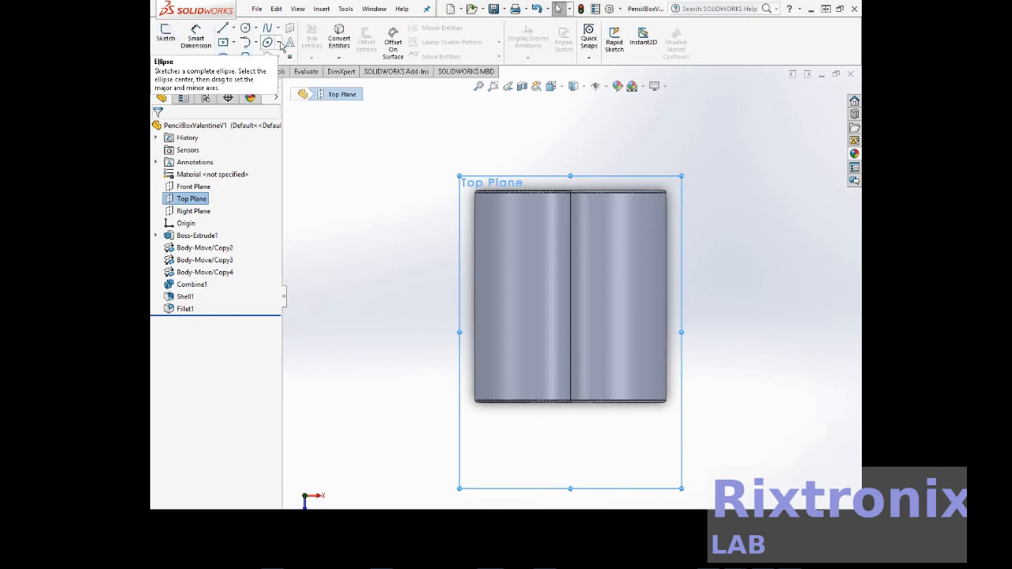
left_click(288, 44)
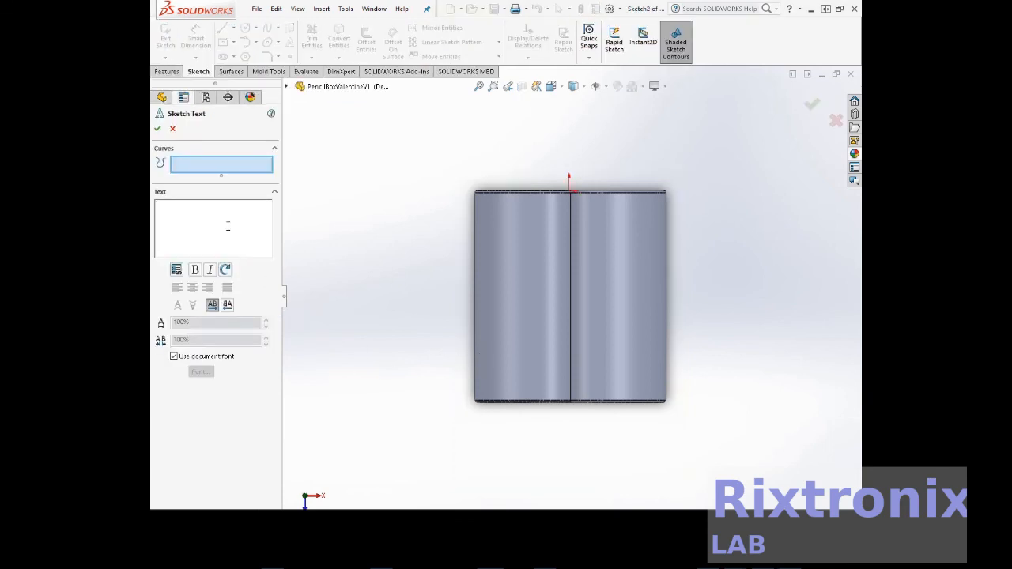
type("Rixtronix")
left_click(543, 429)
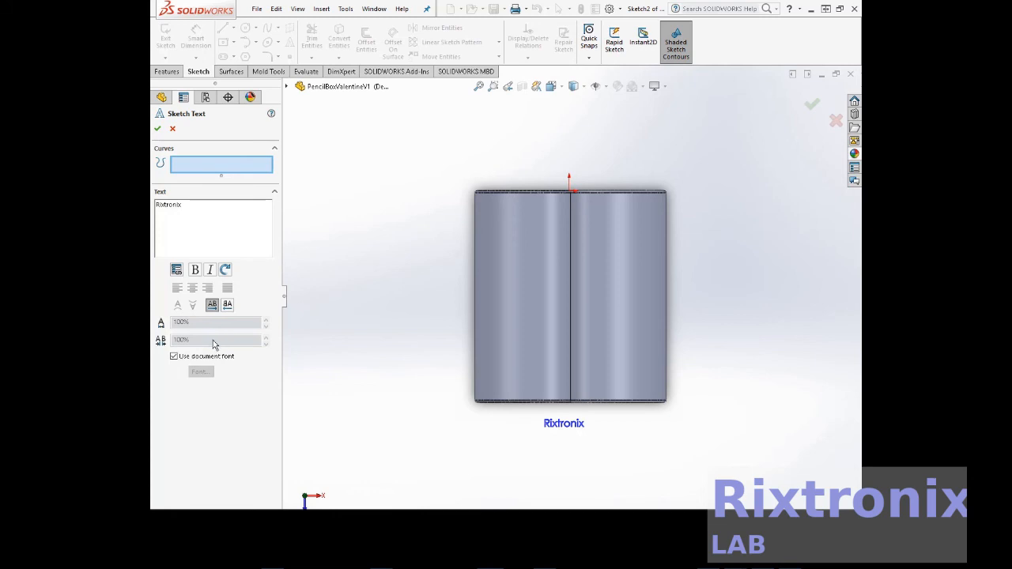
Step: Turn off the document font for the "Rixtronix" sketch text and increase its font height in units
left_click(174, 356)
left_click(203, 372)
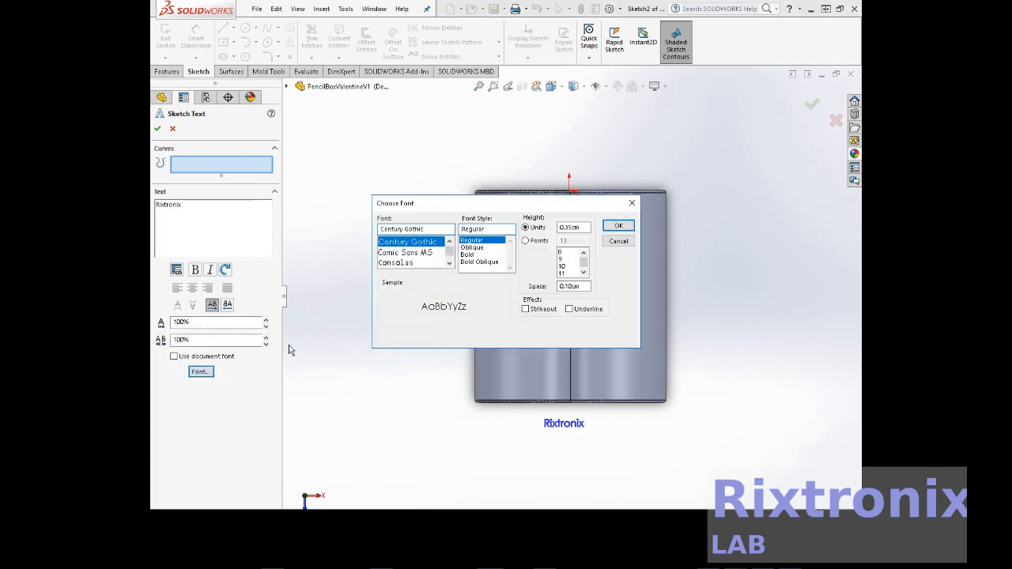
left_click(570, 228)
left_click(612, 226)
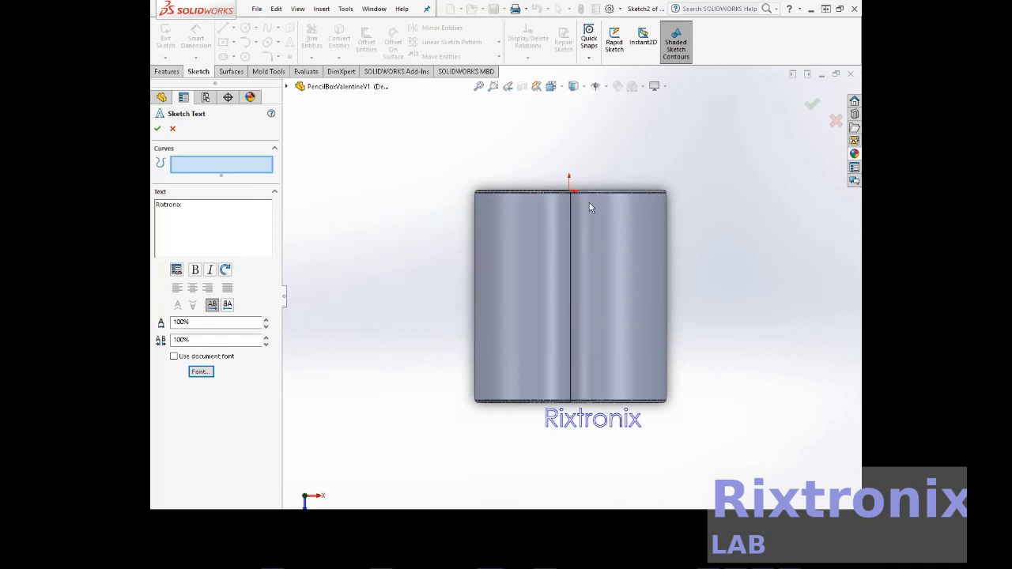
Step: Set the font style of the "Rixtronix" sketch text to Bold and accept the sketch text
left_click(199, 366)
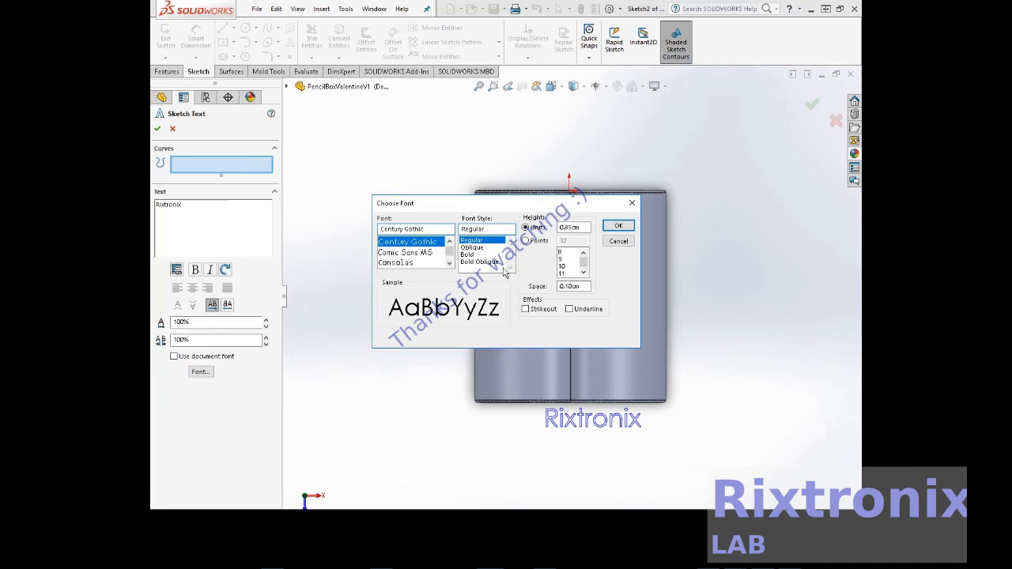
left_click(482, 255)
left_click(620, 228)
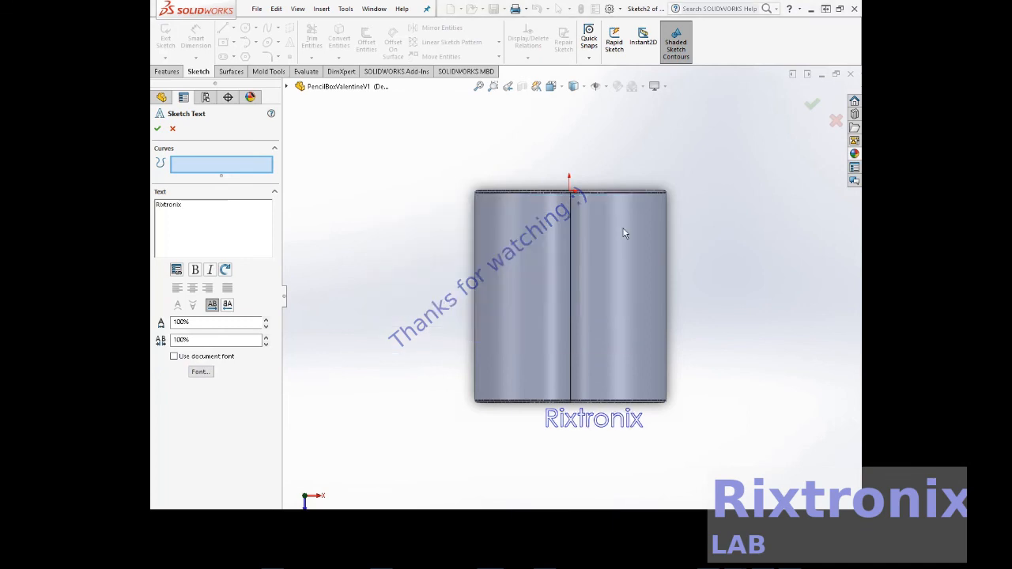
left_click(157, 128)
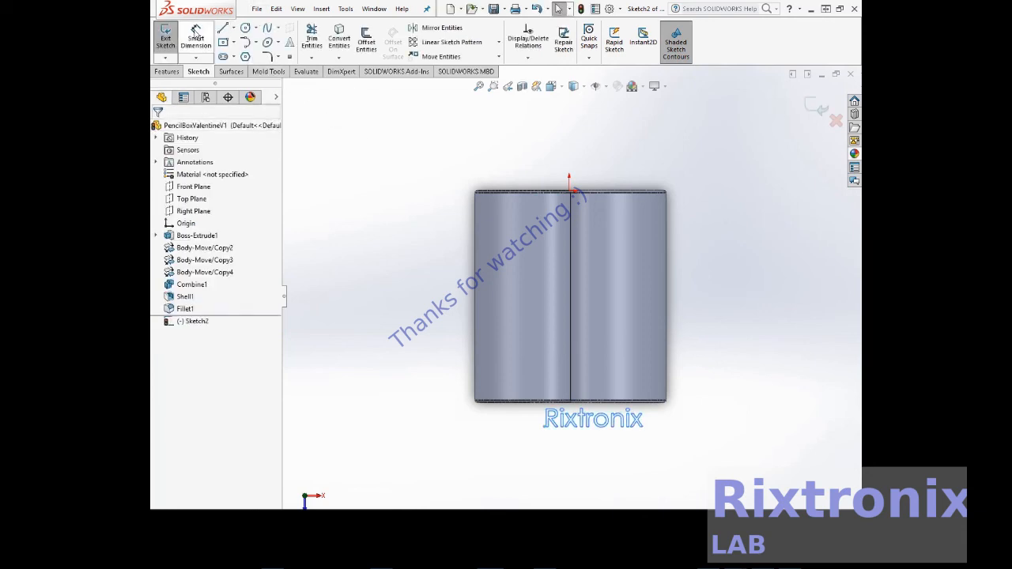
Step: Exit the "Rixtronix" text sketch and save the part
left_click(166, 36)
left_click(257, 9)
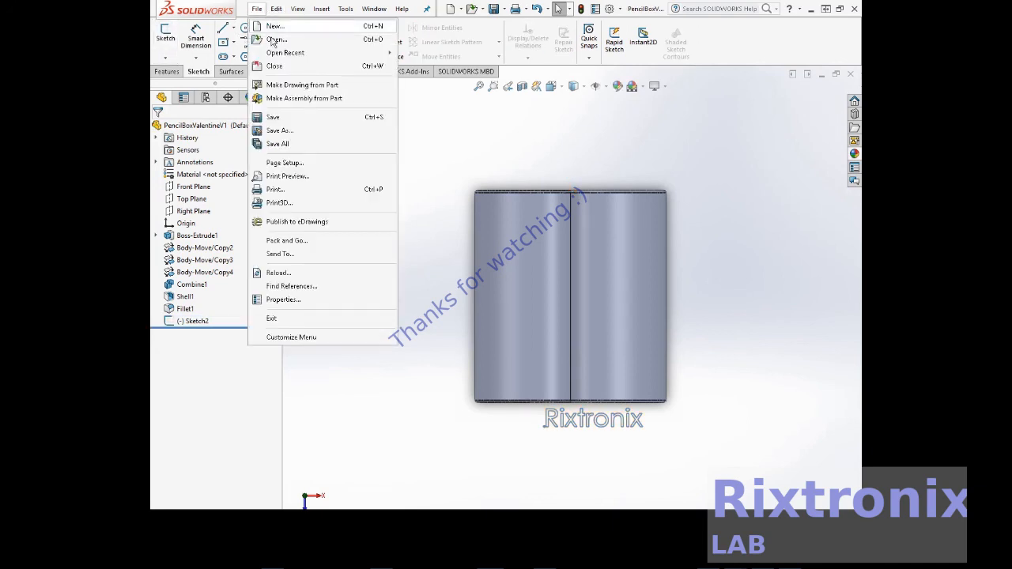
left_click(280, 117)
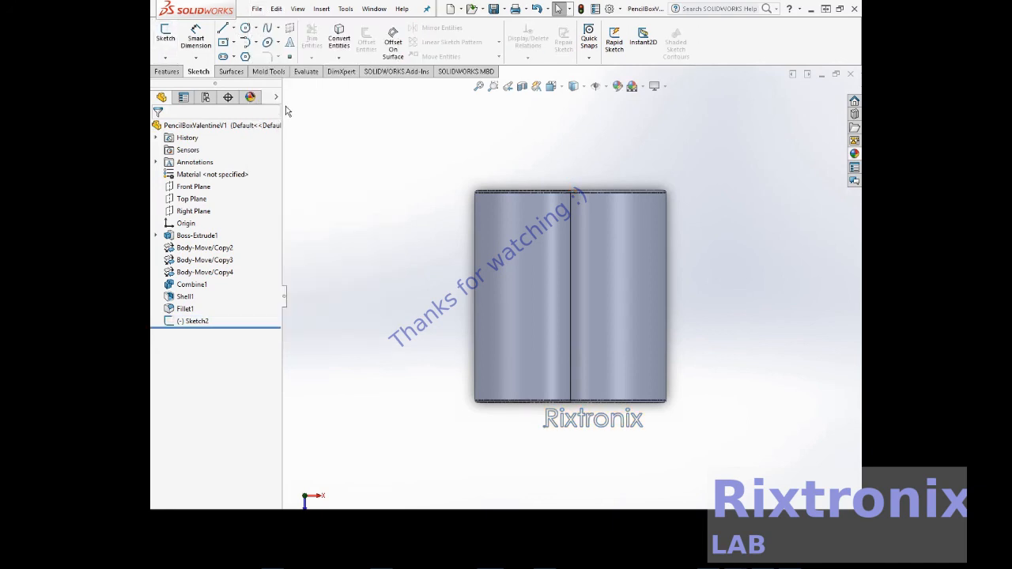
Step: Extrude the "Rixtronix" text sketch as a blind boss with a depth of 0.5 cm
left_click(195, 321)
left_click(167, 71)
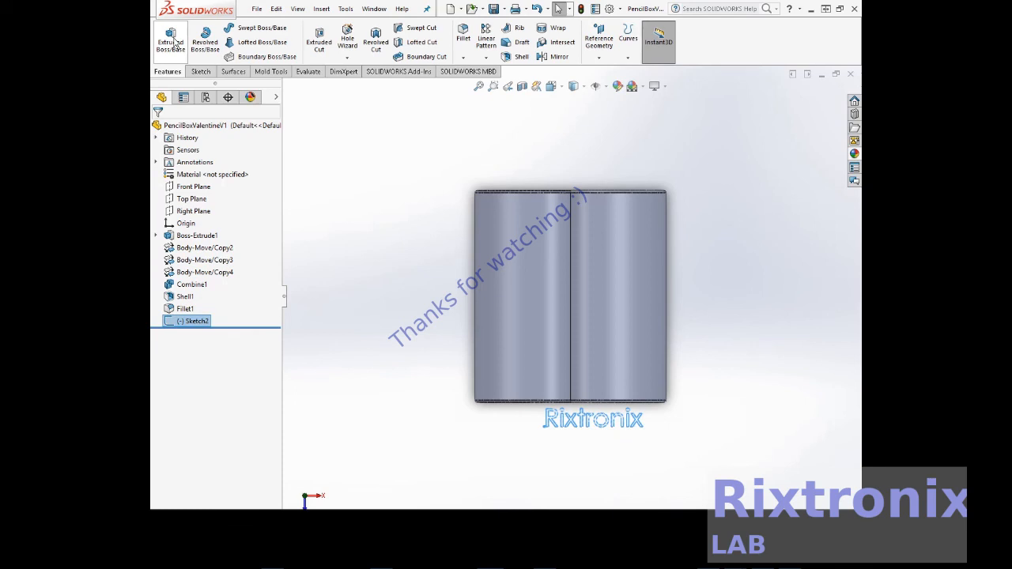
left_click(172, 38)
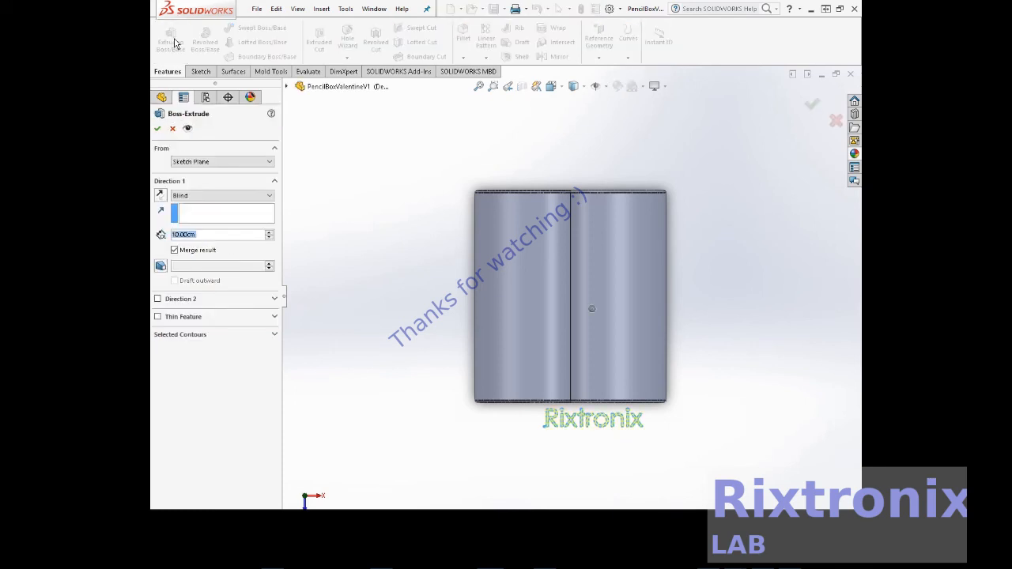
left_click_drag(205, 235, 177, 233)
type("0")
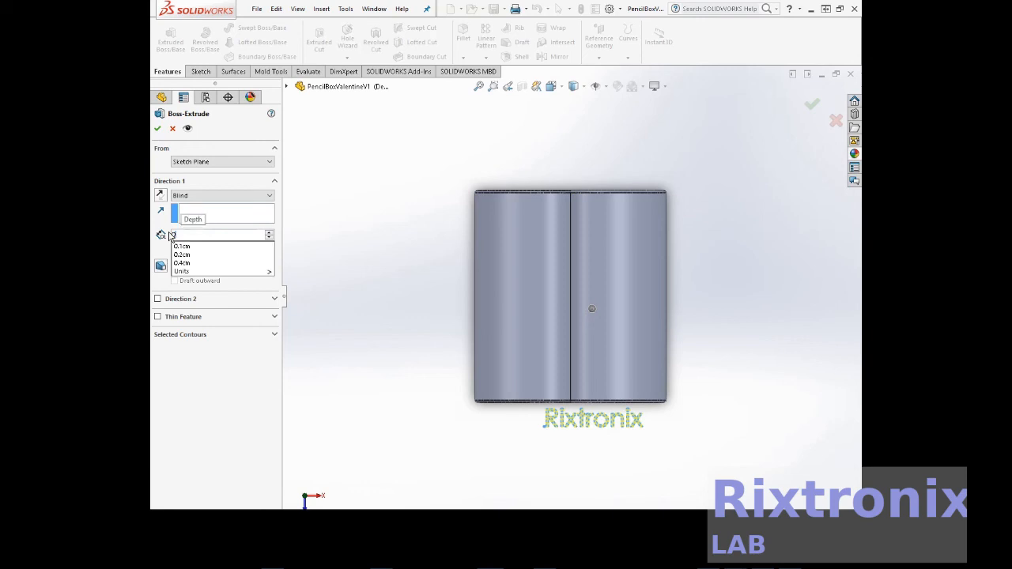
type(".5")
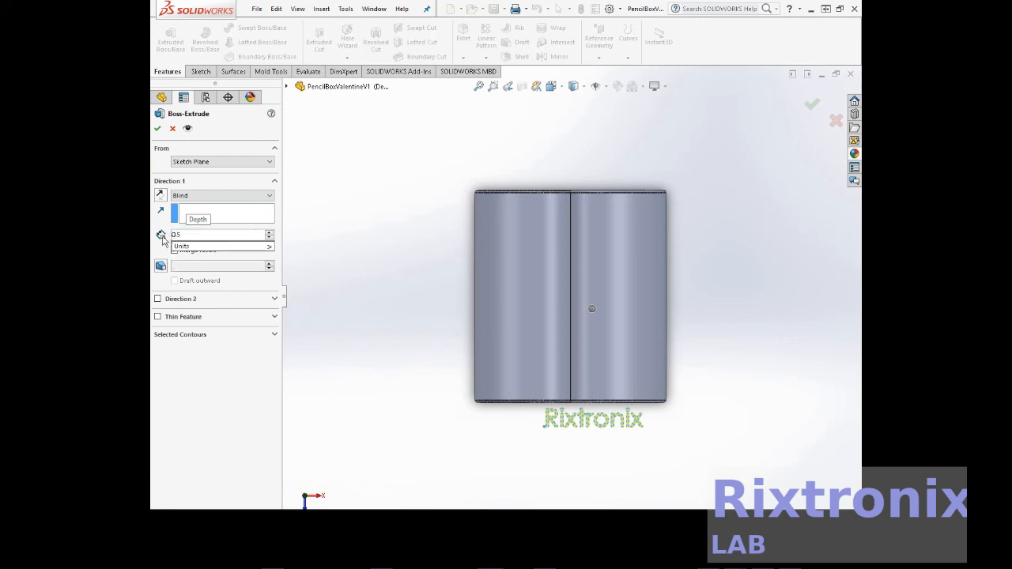
key("Return")
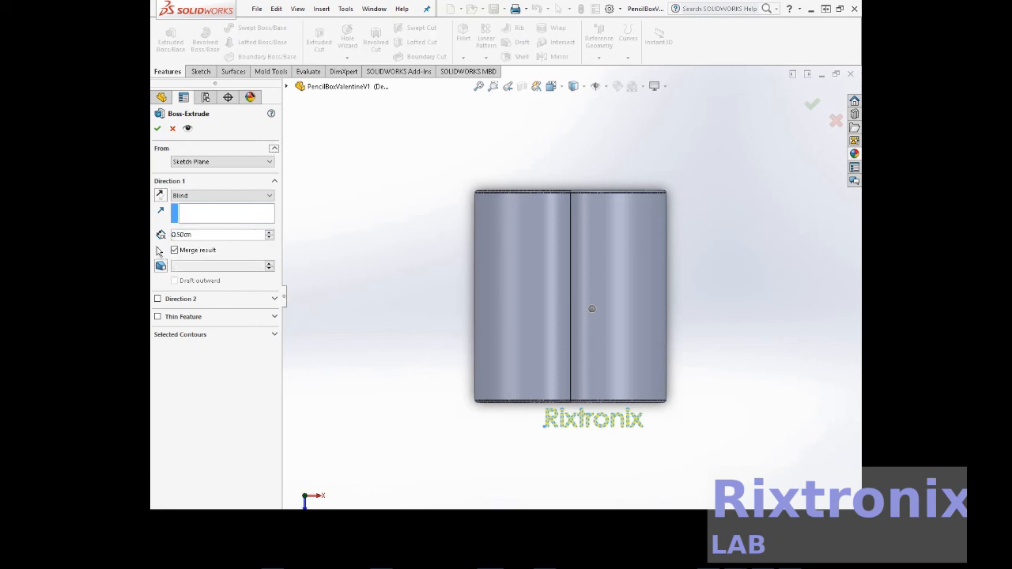
right_click(767, 192)
mouse_move(786, 263)
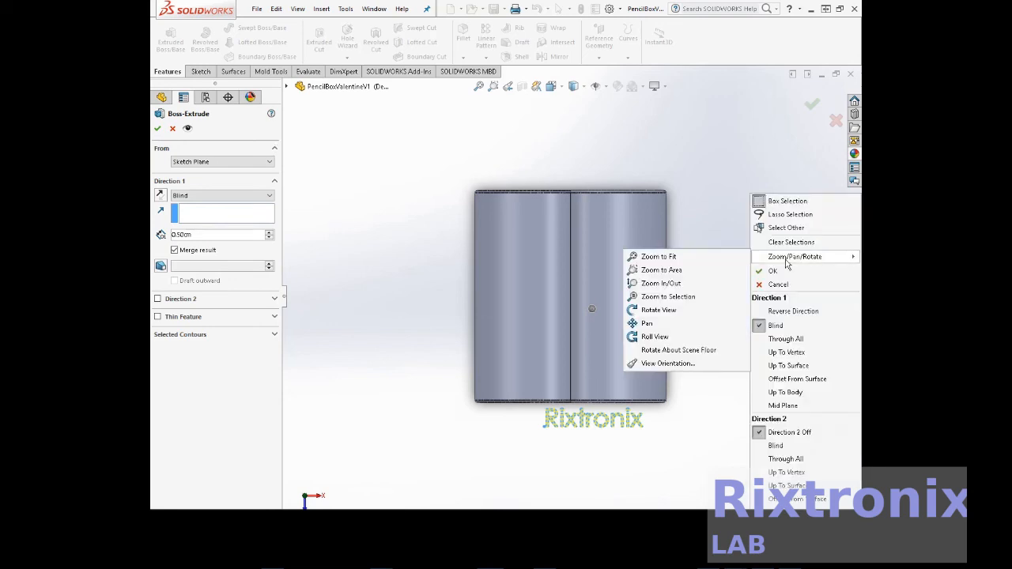
left_click(664, 309)
left_click_drag(736, 287, 735, 261)
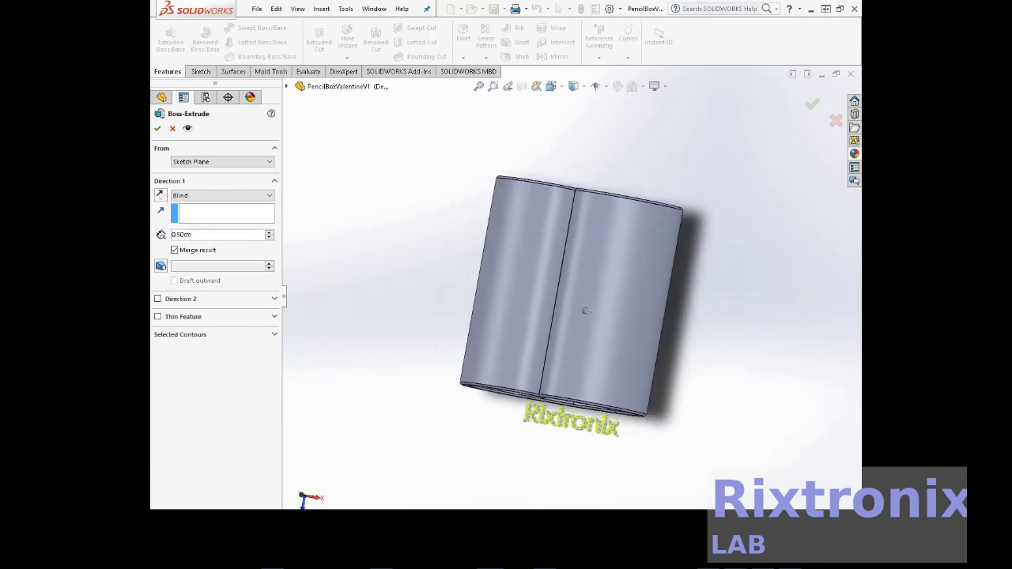